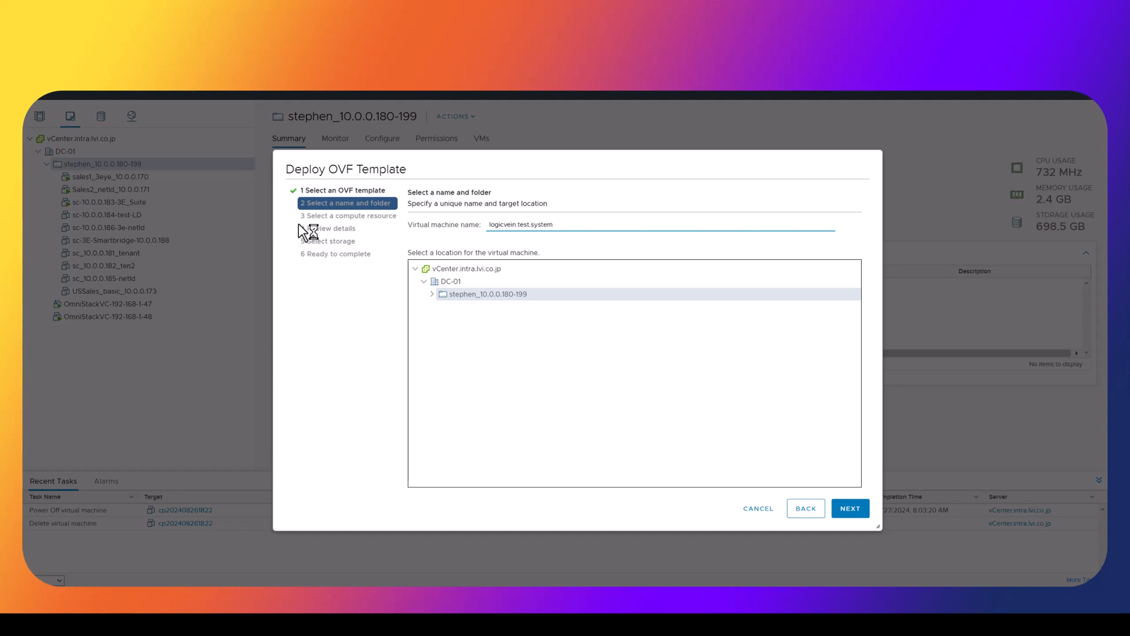
Pick host simplivity-02.intra.lvi.co.jp under Cluster-01 as the compute resource and reach Review details
click(855, 510)
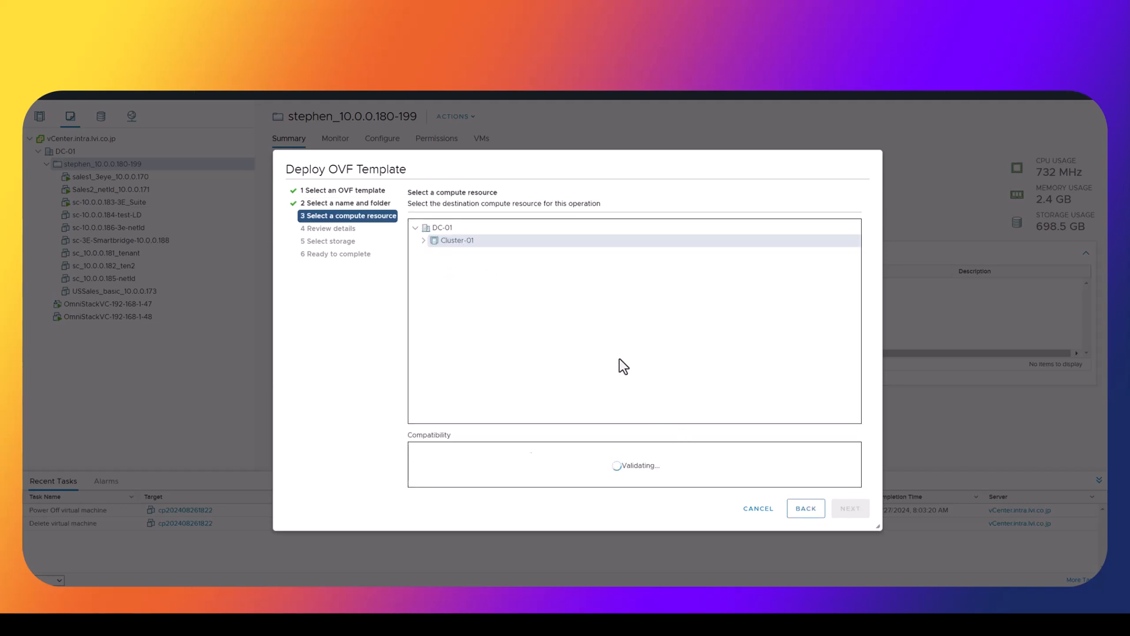
click(423, 240)
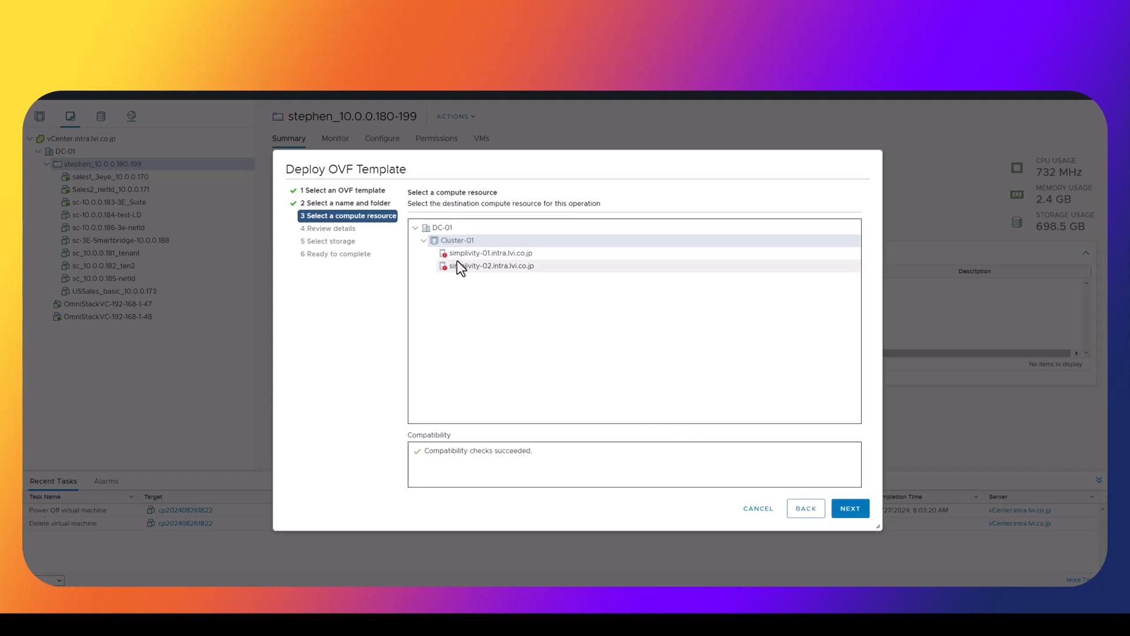
click(476, 266)
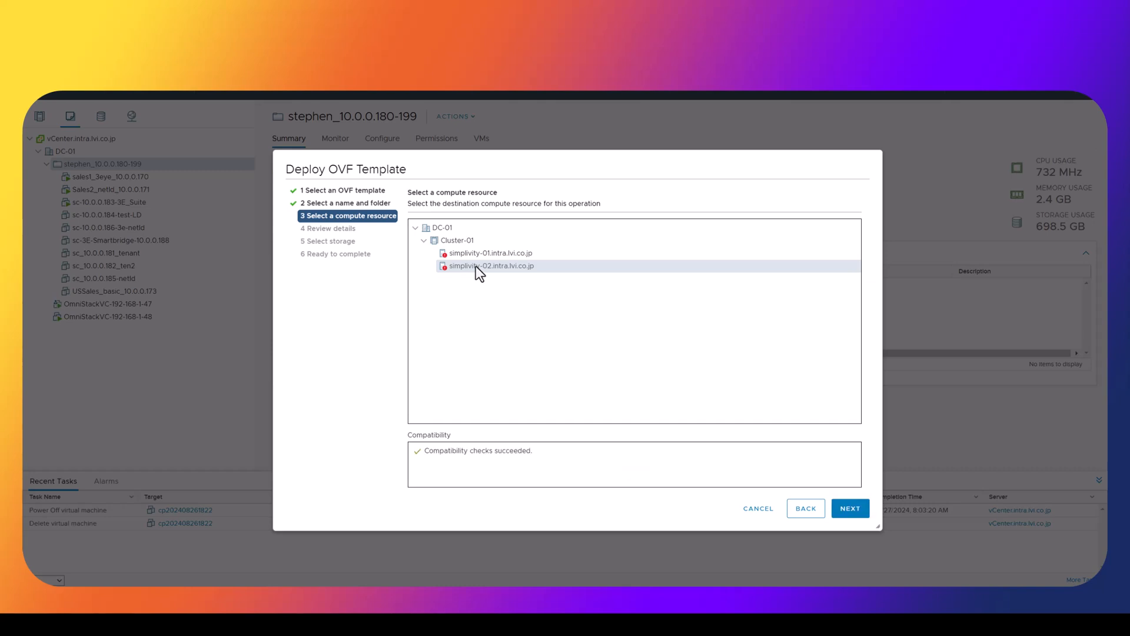
click(849, 511)
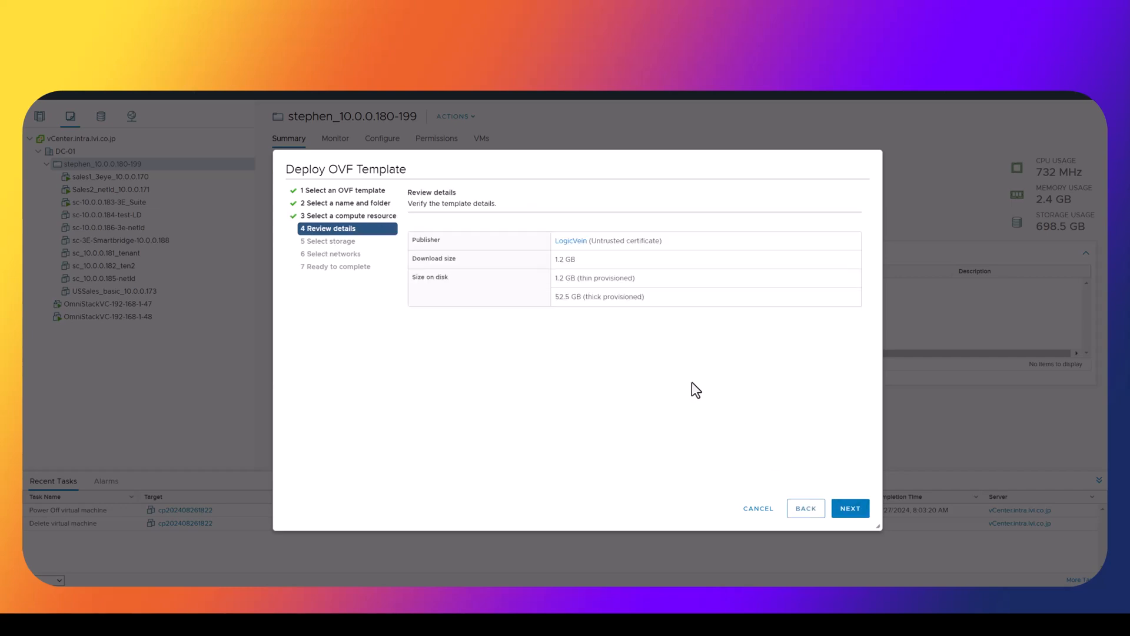
Accept the default storage and network mapping, then finish deploying the template
click(849, 513)
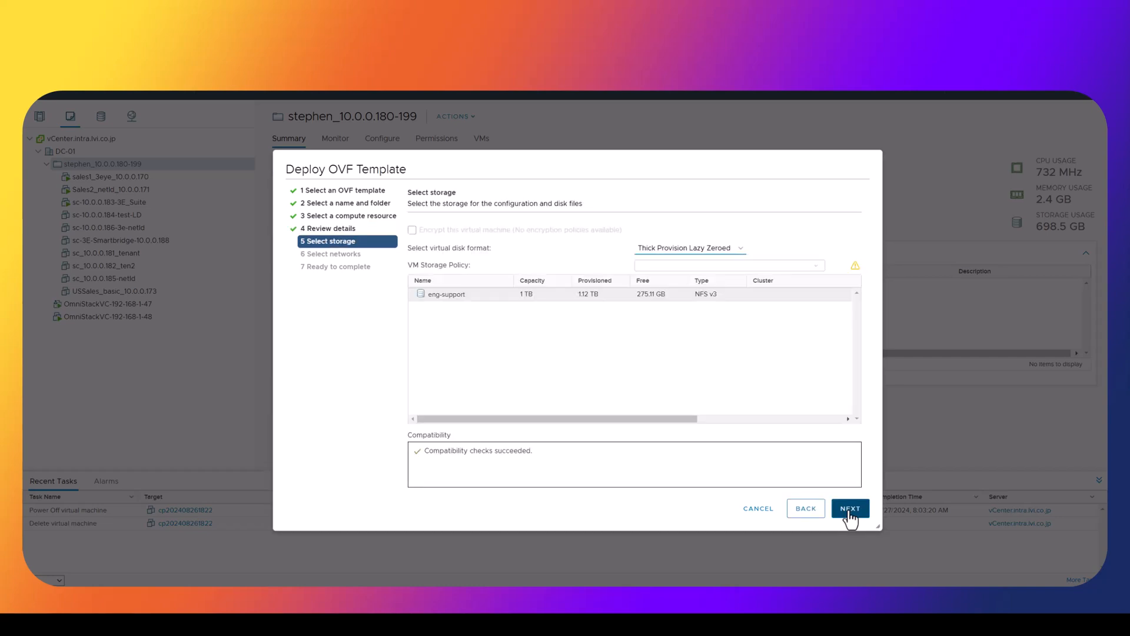
click(849, 509)
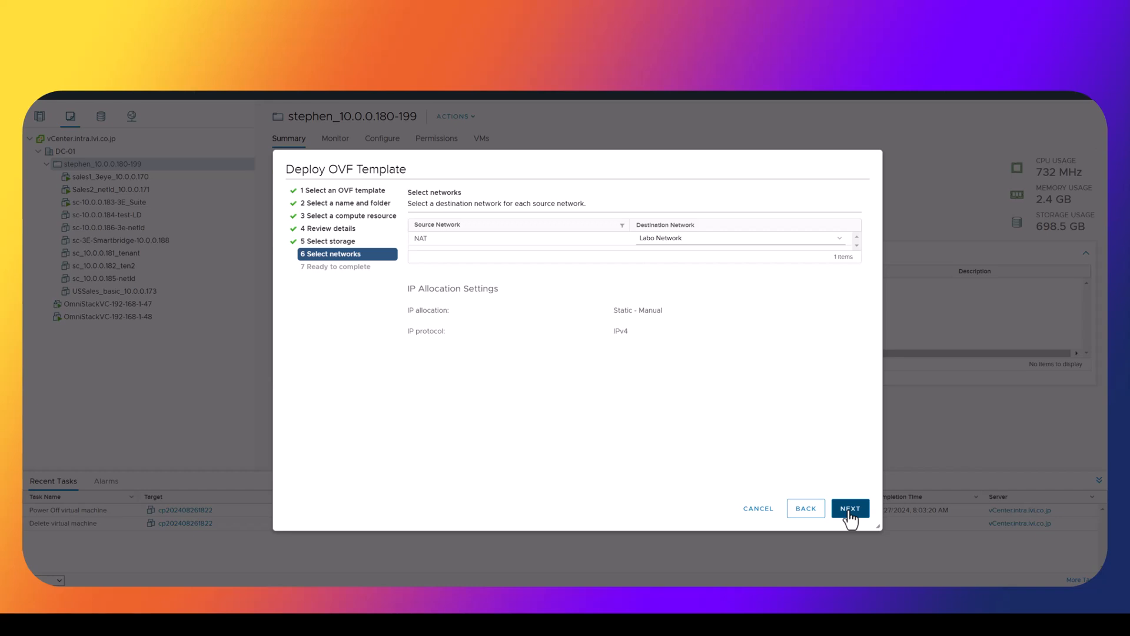
click(850, 510)
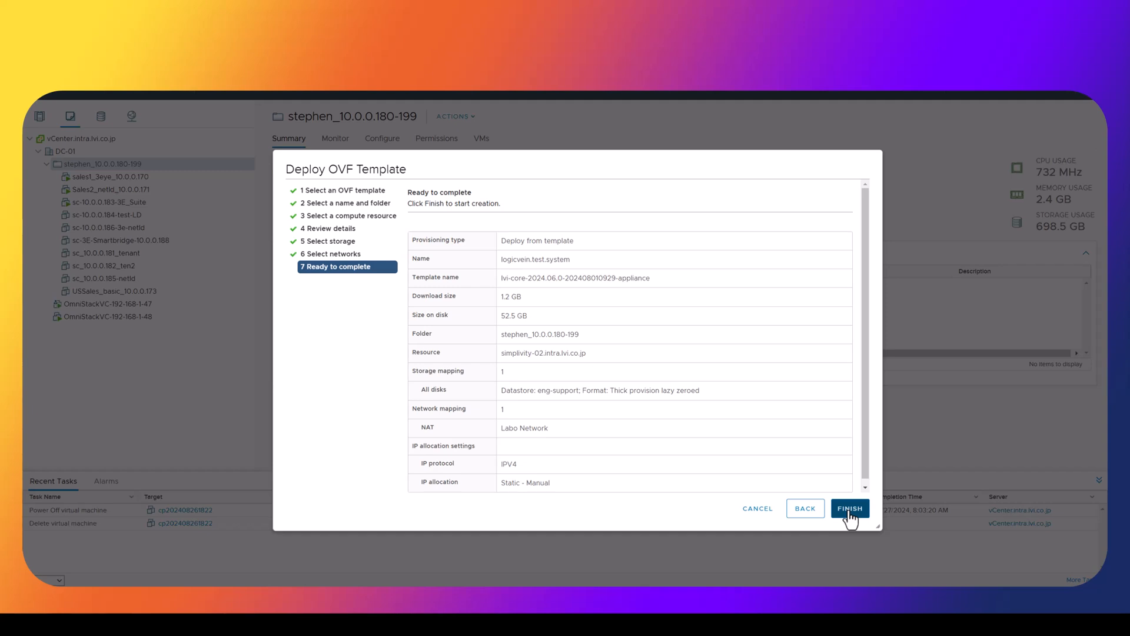
click(850, 509)
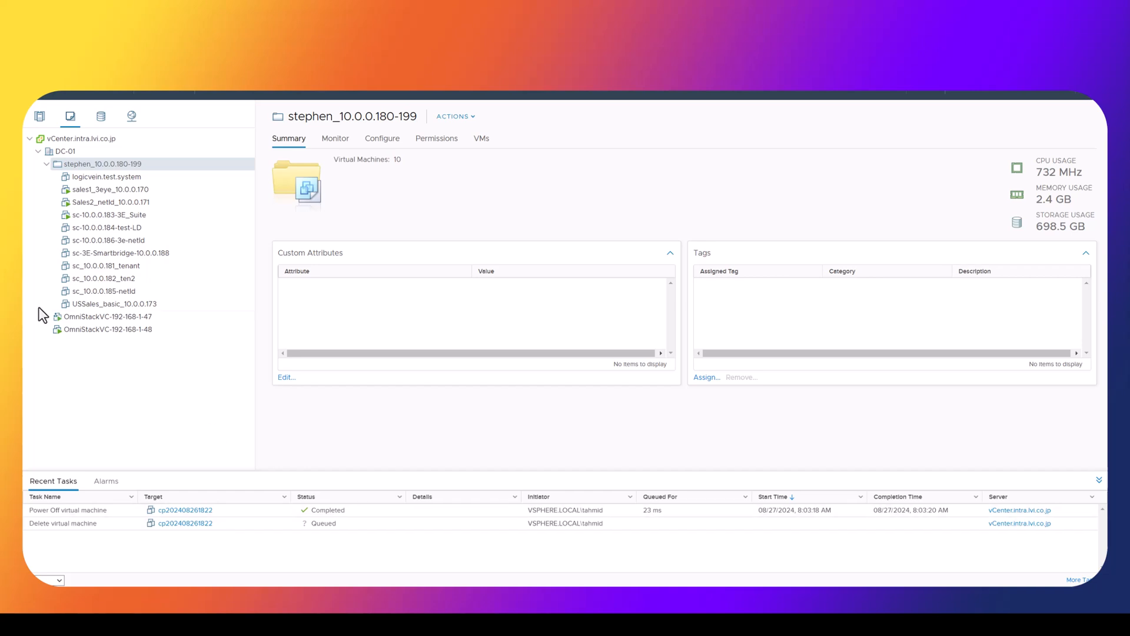
Power on logicvein.test.system via its Power menu and request a console launch
click(105, 181)
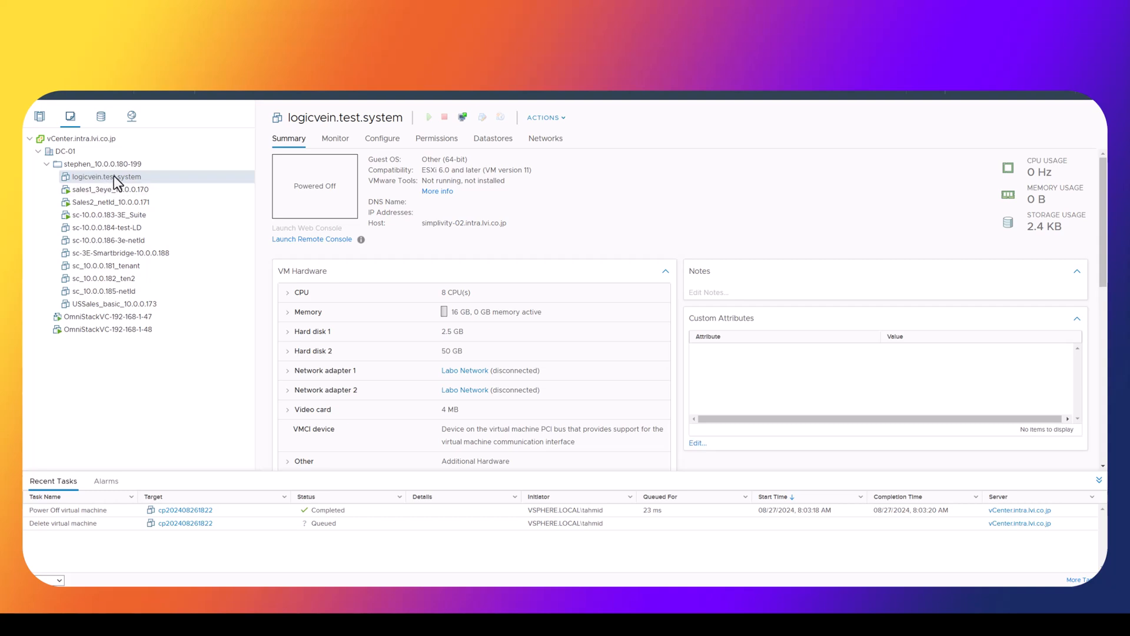
right_click(114, 177)
mouse_move(144, 201)
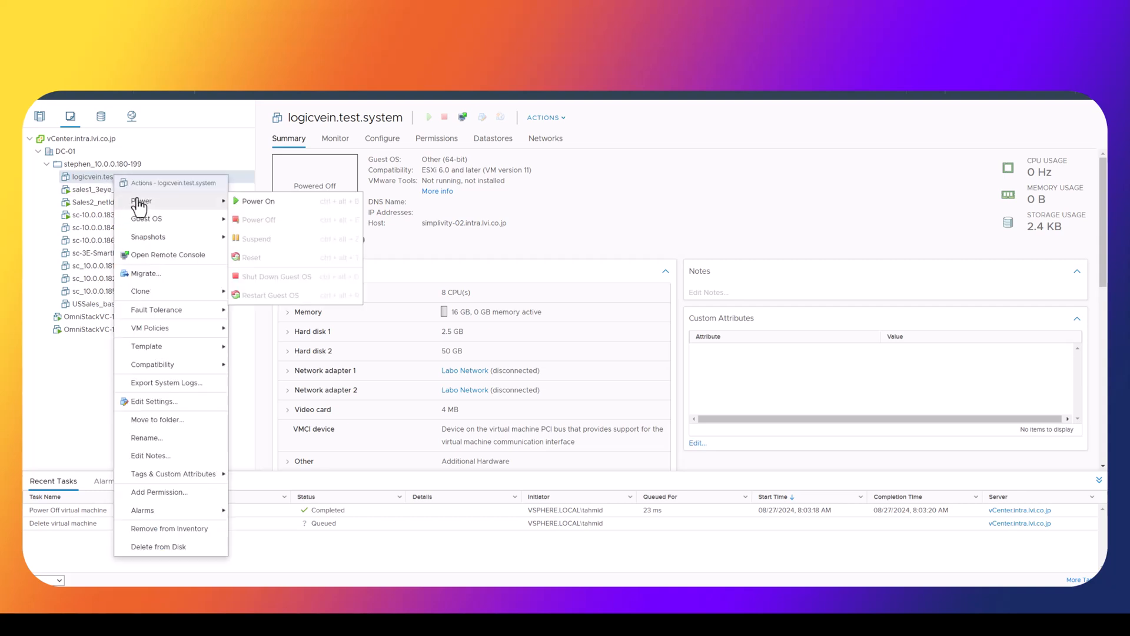
click(269, 207)
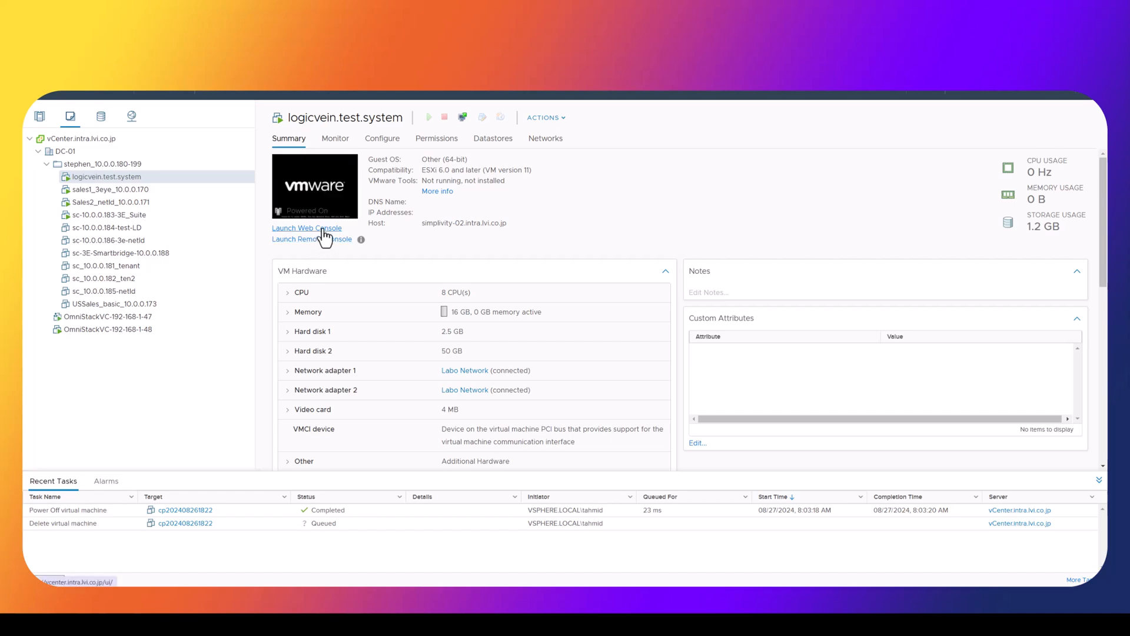
click(324, 238)
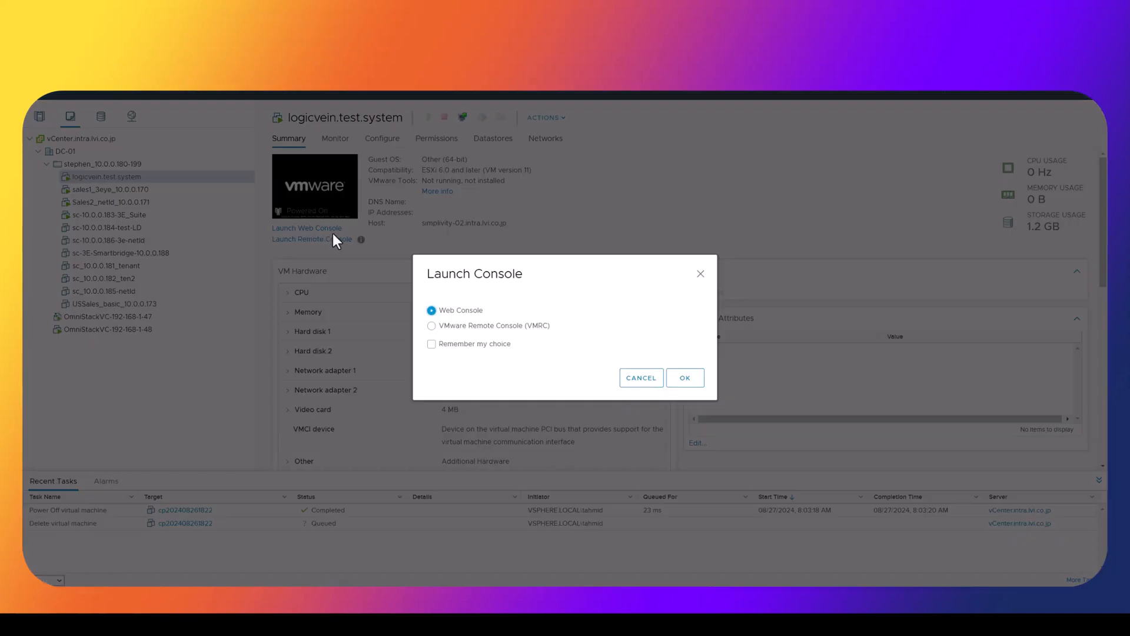
Confirm the Launch Console dialog with Web Console selected
click(685, 378)
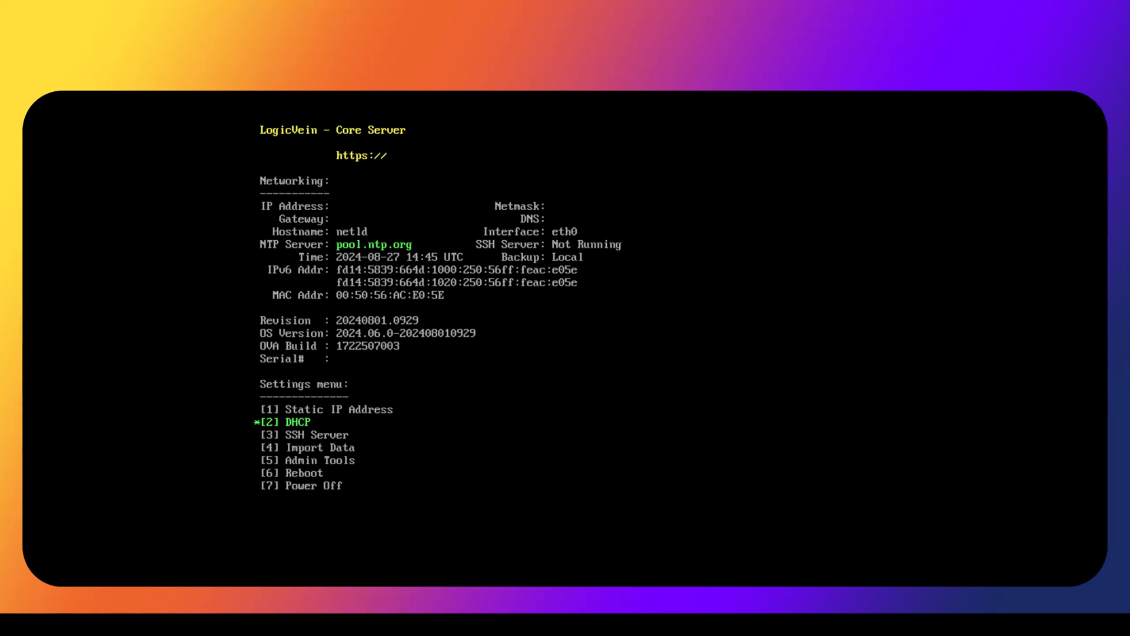
Start a static IP setup for eth0, keeping hostname netld and NTP server pool.ntp.org
key(1)
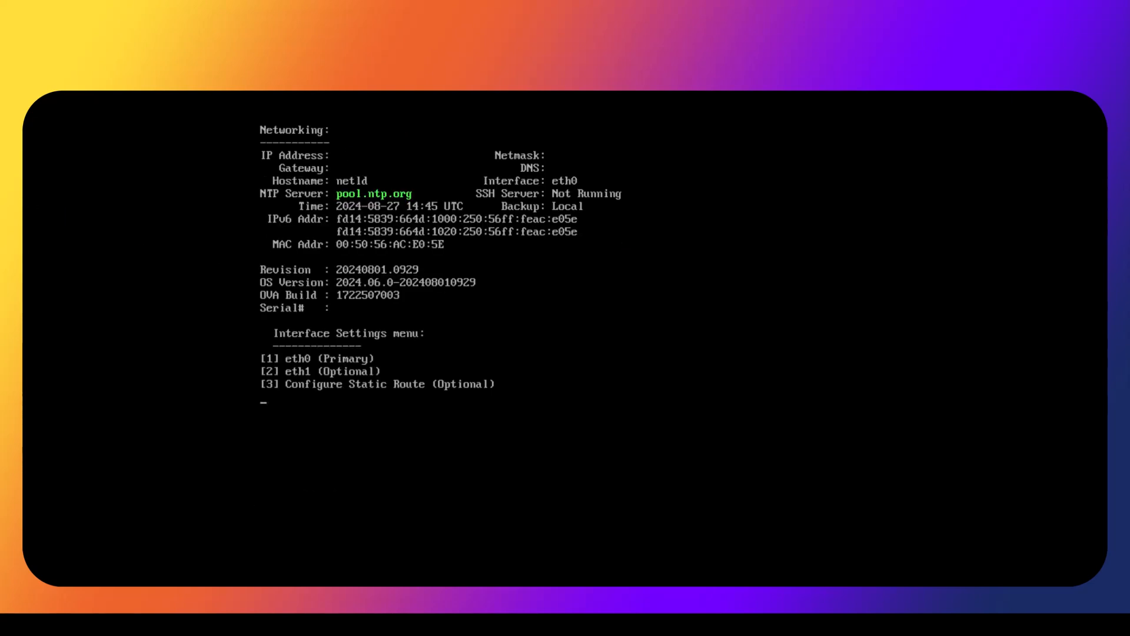
key(1)
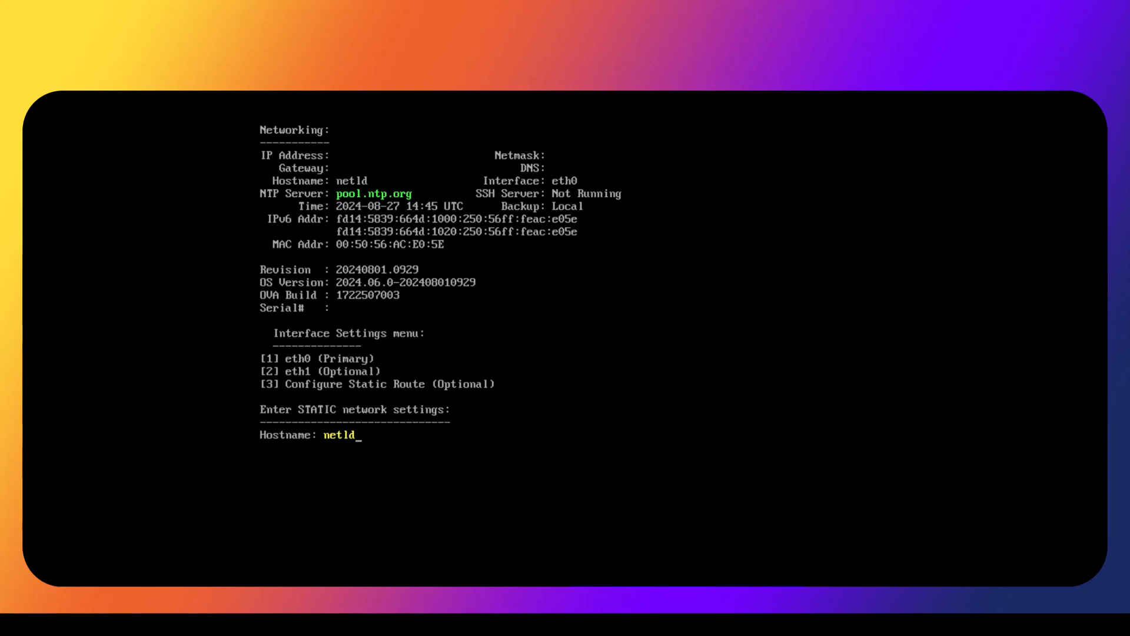
key(Return)
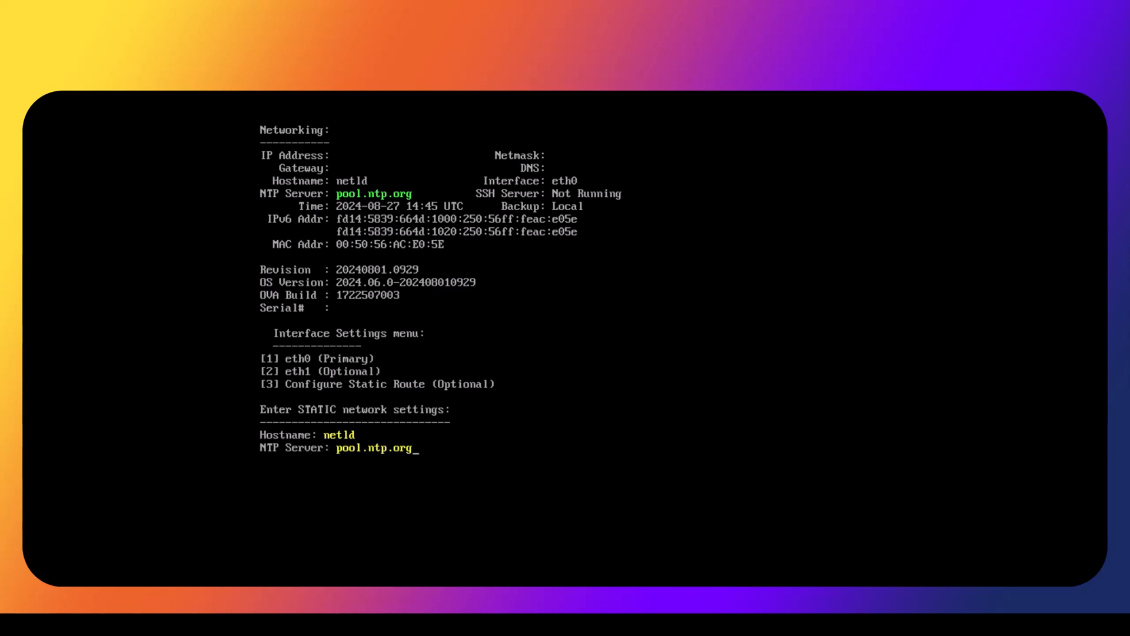
key(Return)
Enter IP 10.0.0.191, netmask 255.255.255.0 and gateway 10.0.0.254
text(10.0.0.191)
key(Return)
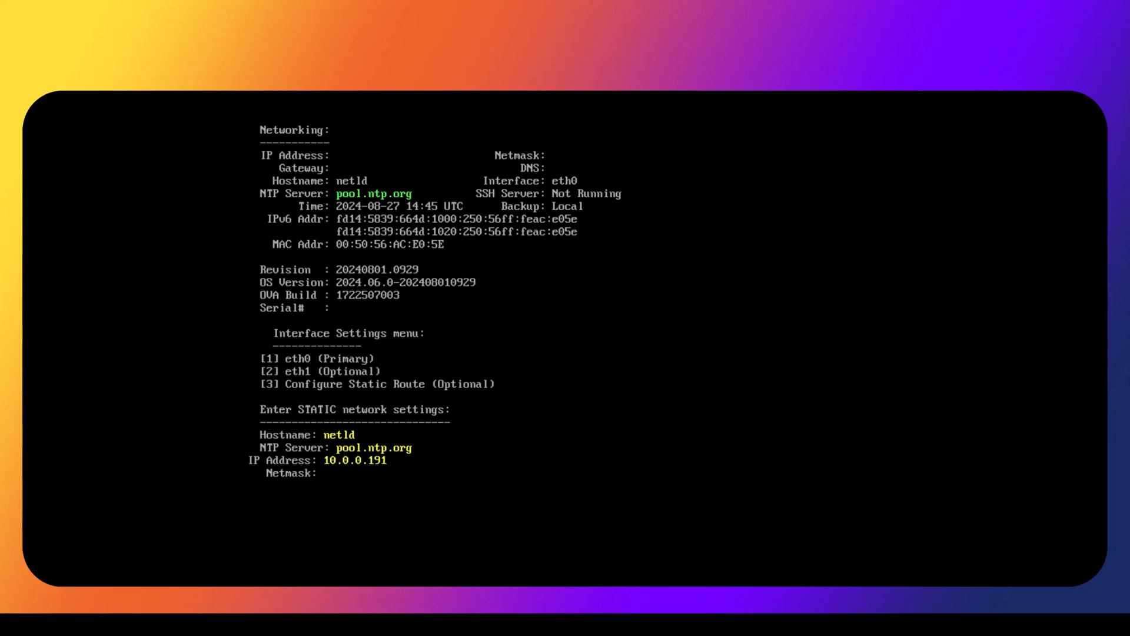
text(255.255.255.0)
key(Return)
text(10.0.0.254)
key(Return)
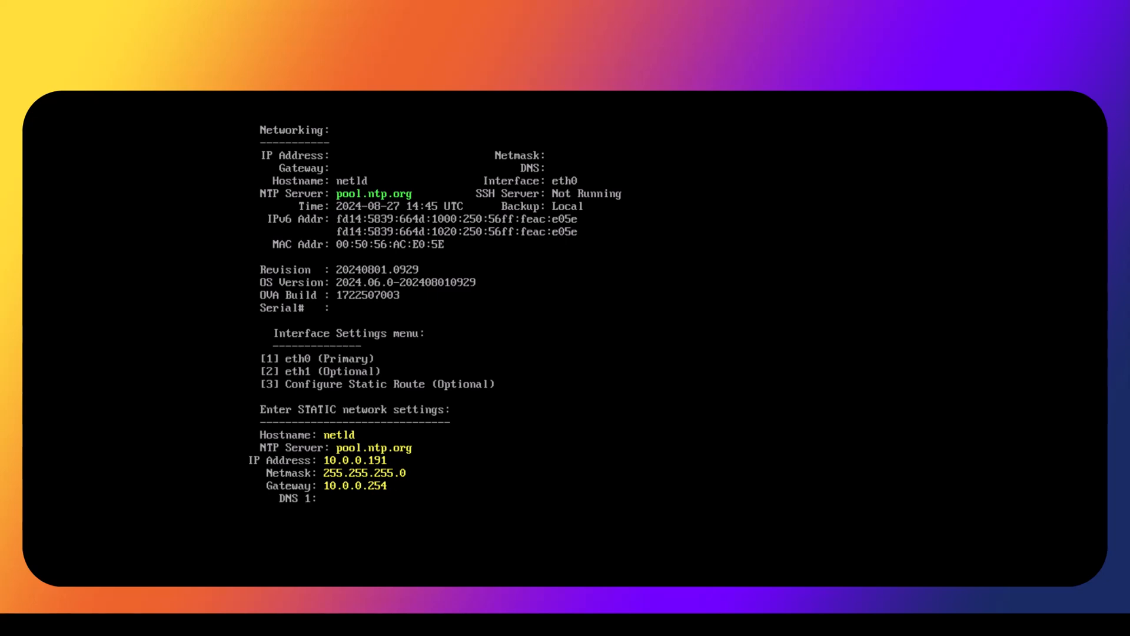
Enter DNS servers 4.4.4.4 and 8.8.8.8, then answer y to save the settings
text(4.4.4.4)
key(Return)
text(8.8.8.8)
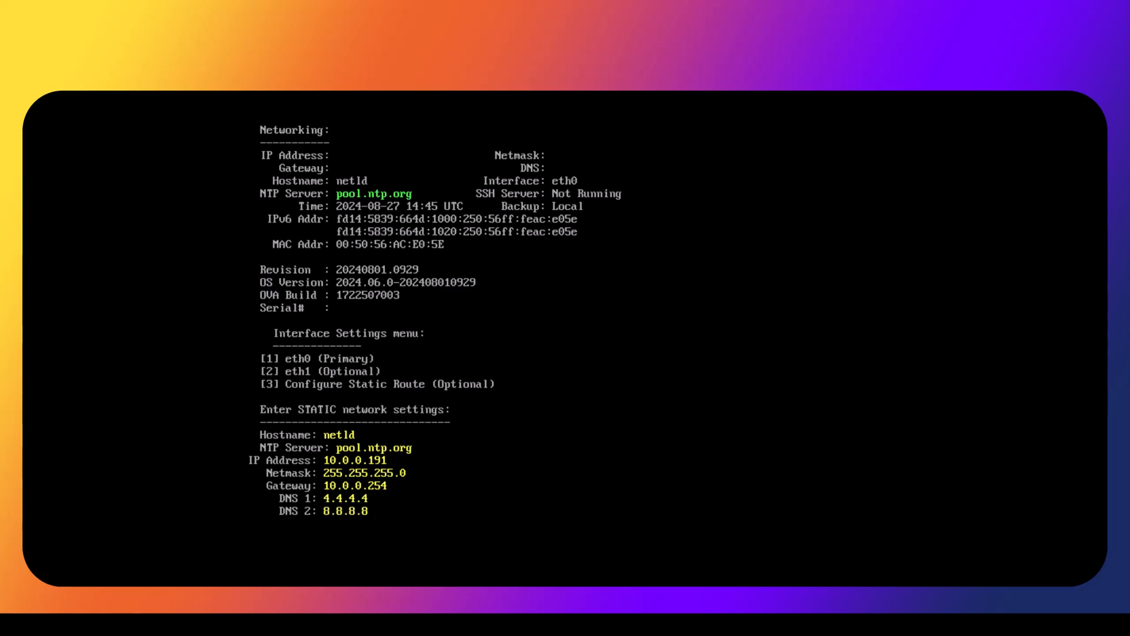
key(Return)
text(y)
key(Return)
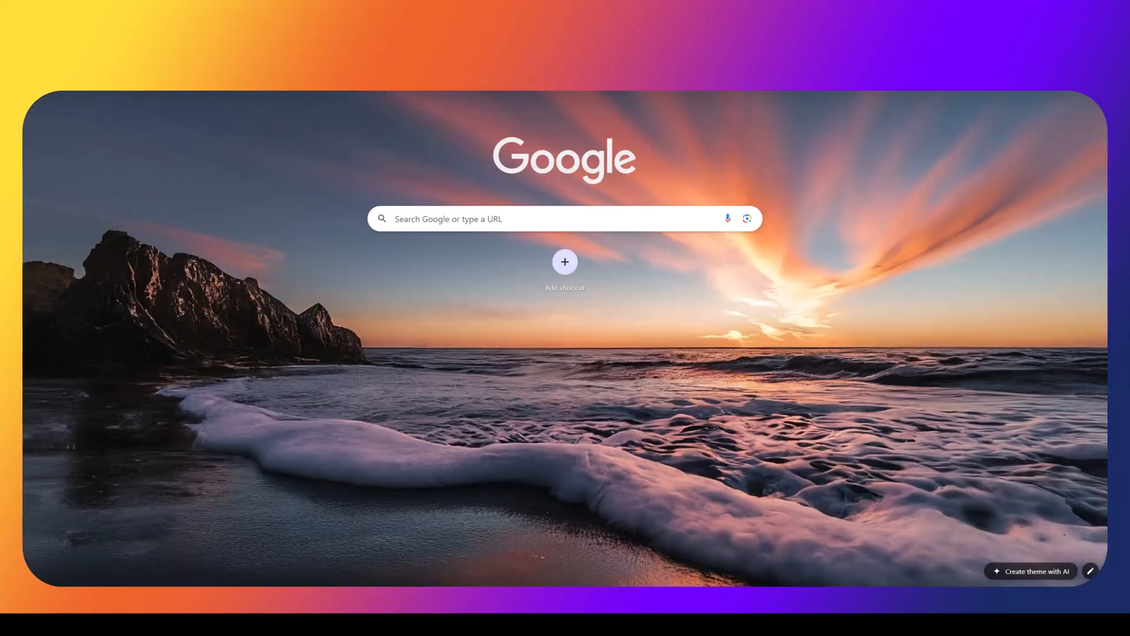
Load the appliance's address in Chrome and expand the privacy warning's Advanced details
click(412, 77)
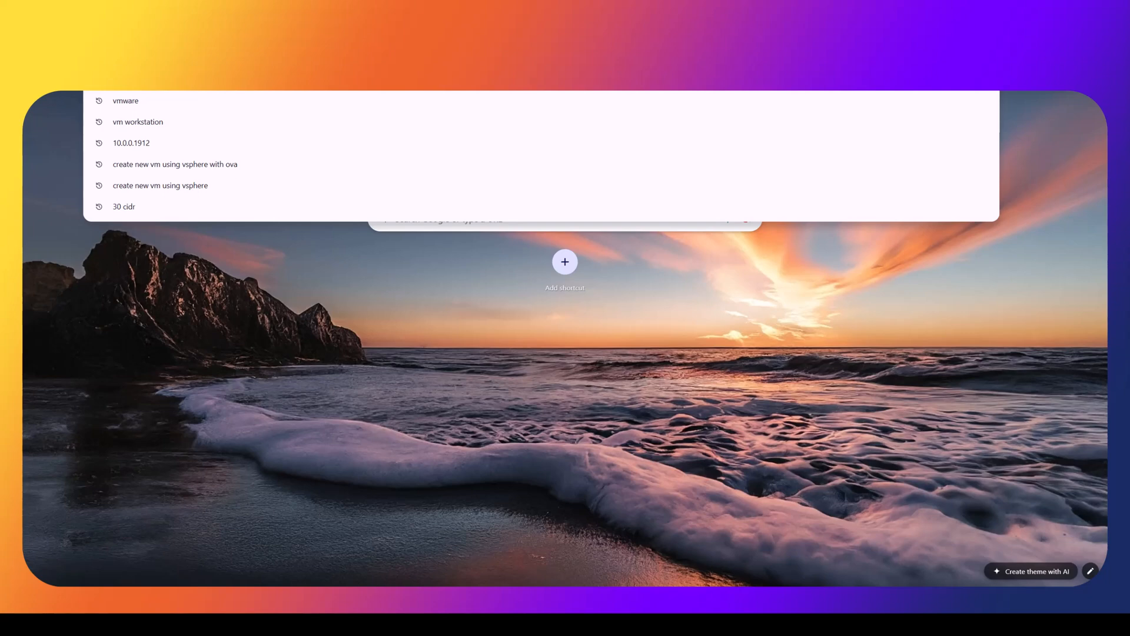
text(10.0.0)
text(.182)
key(Return)
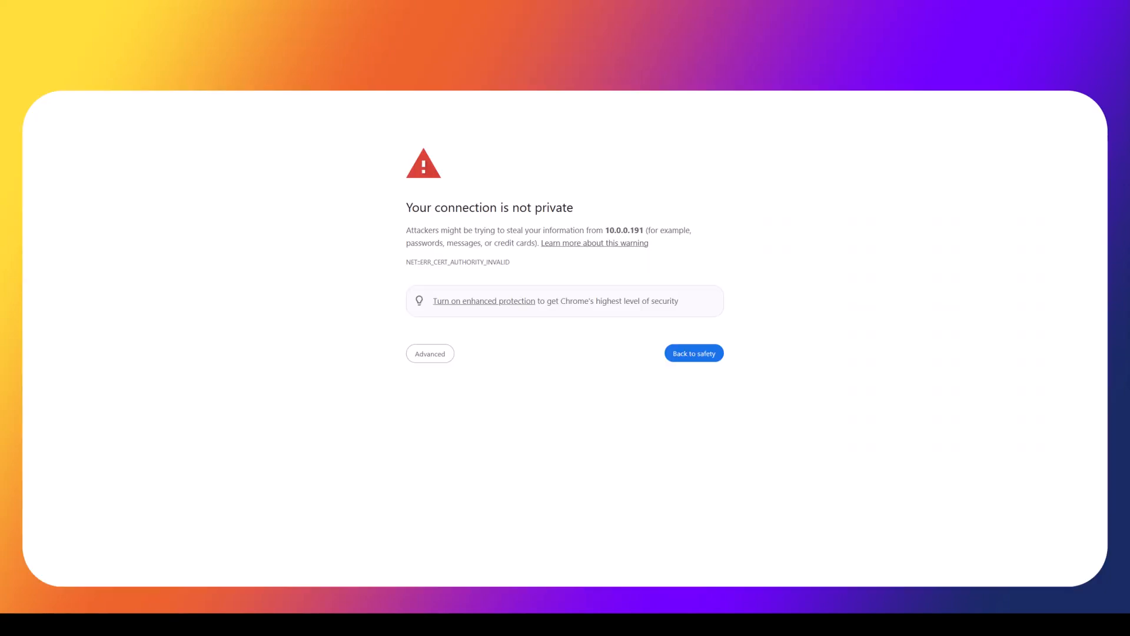
click(432, 360)
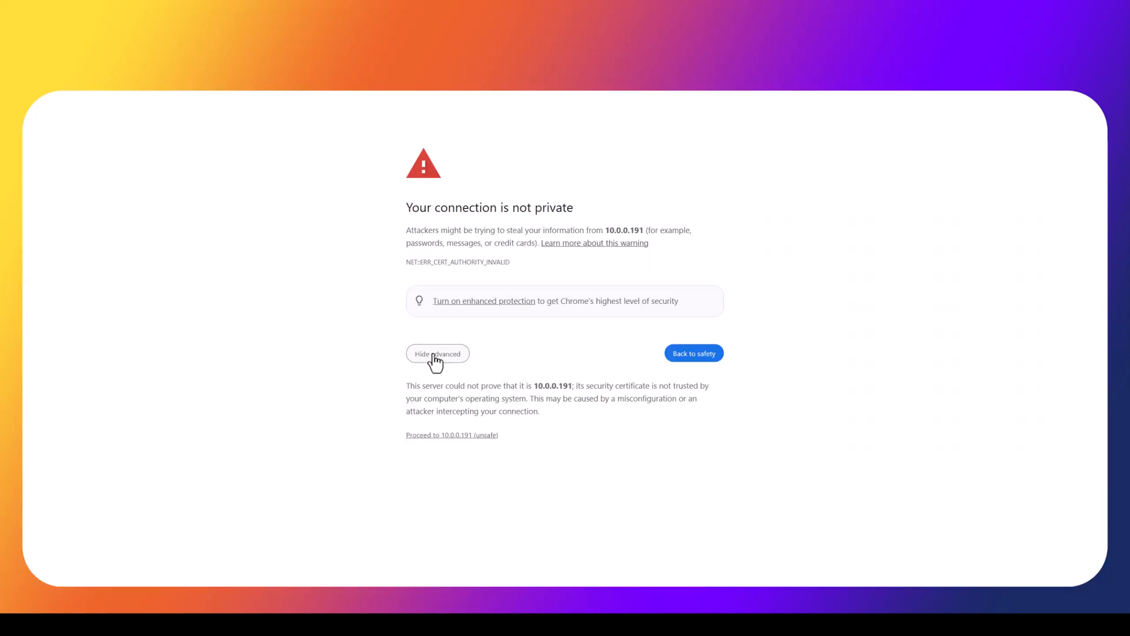
Proceed past the warning, paste the activation key, agree to the EULA, and activate
click(459, 435)
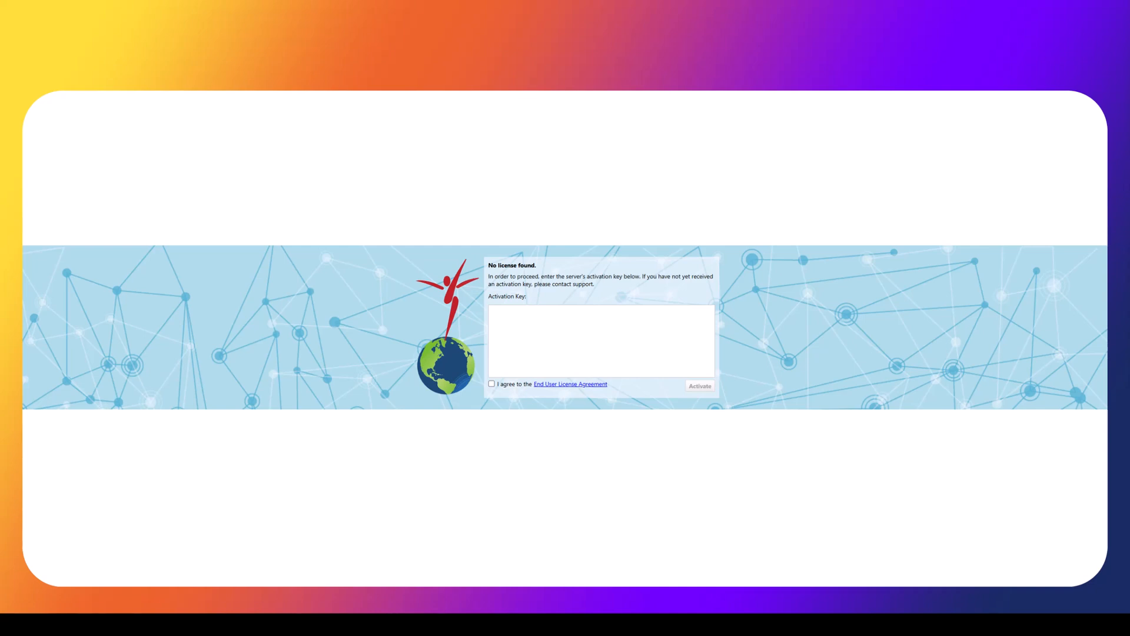
right_click(519, 317)
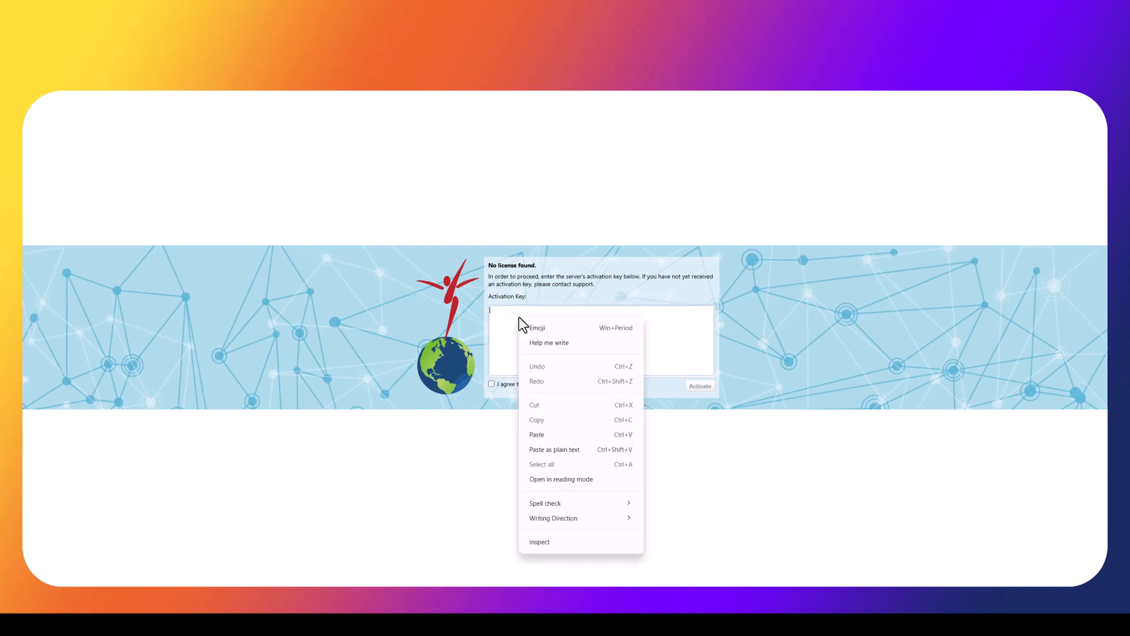
click(545, 432)
click(502, 386)
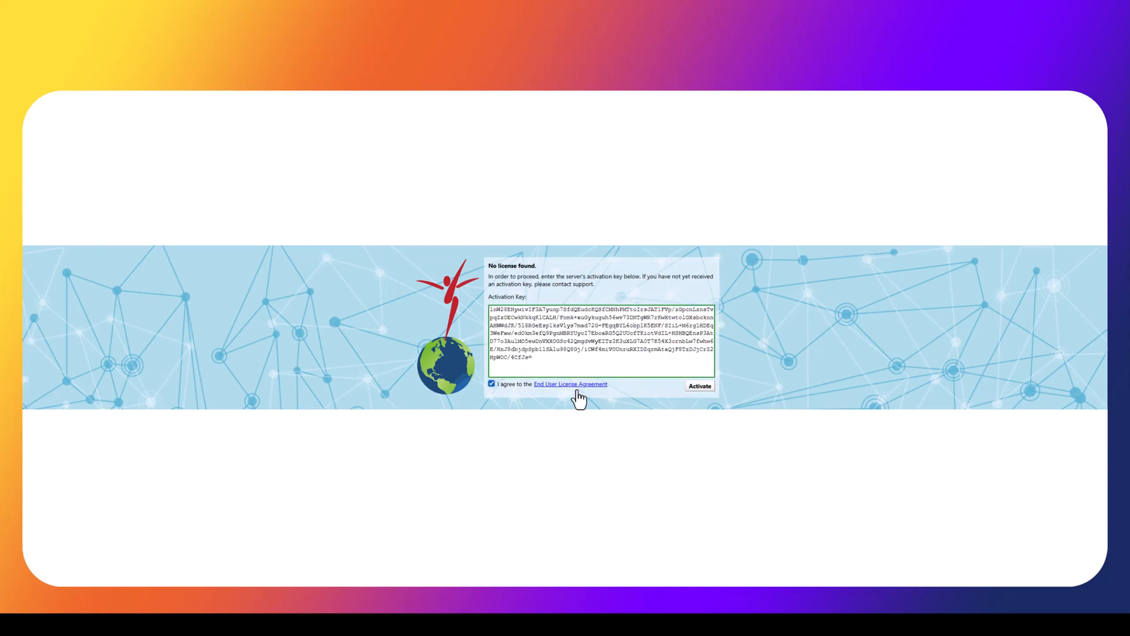
click(699, 386)
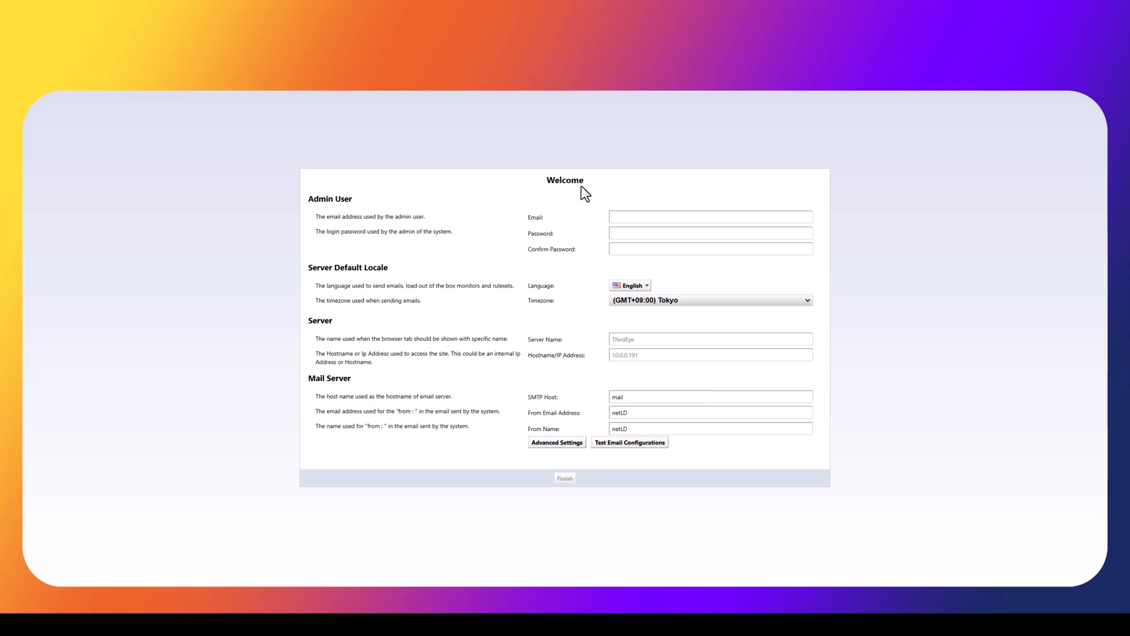
Enter the admin e-mail address, a login password and its matching confirmation
click(652, 219)
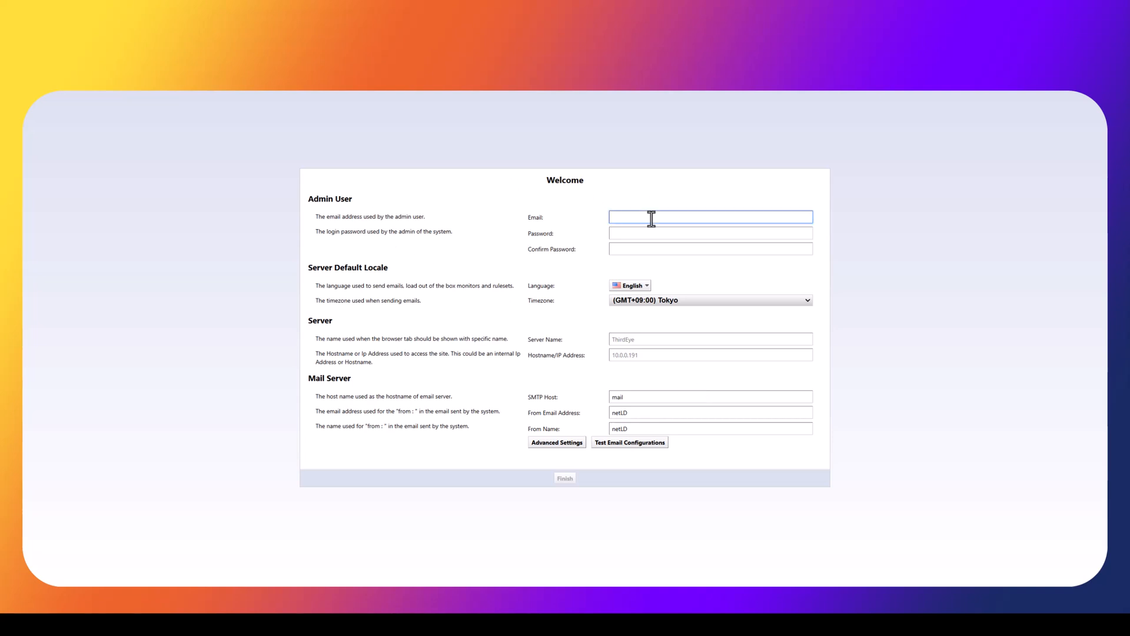
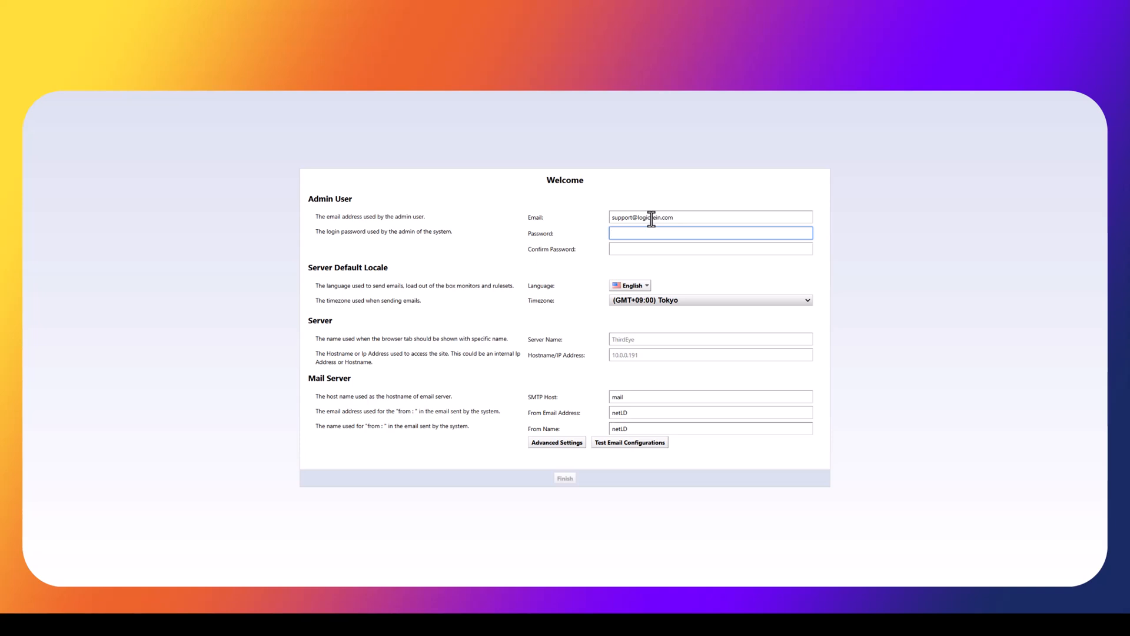
text(********)
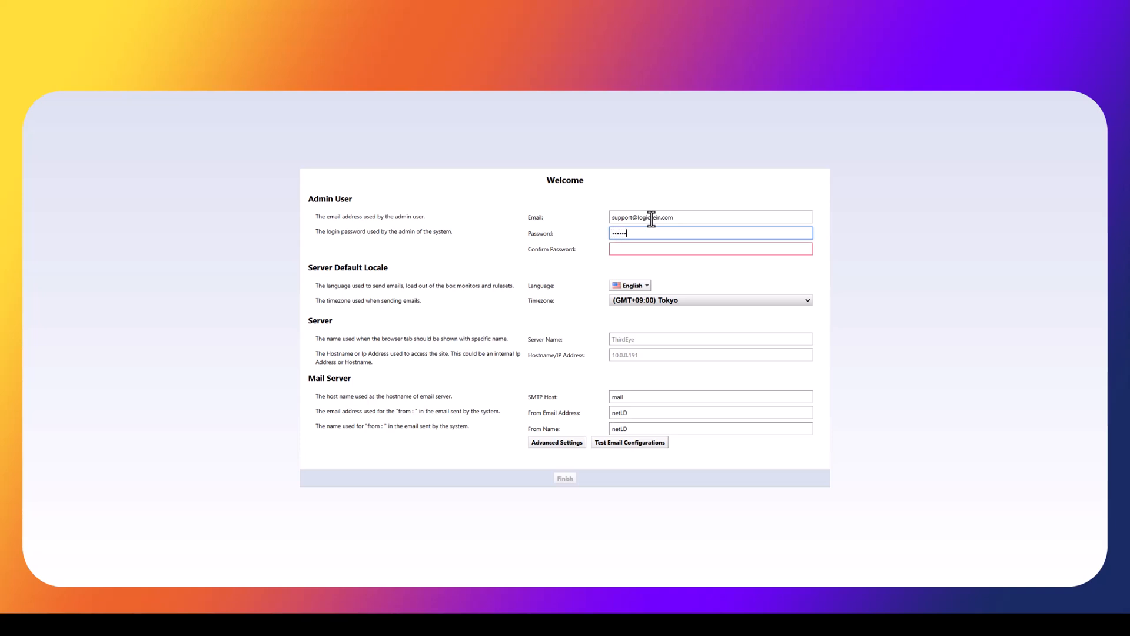
key(Tab)
text(********)
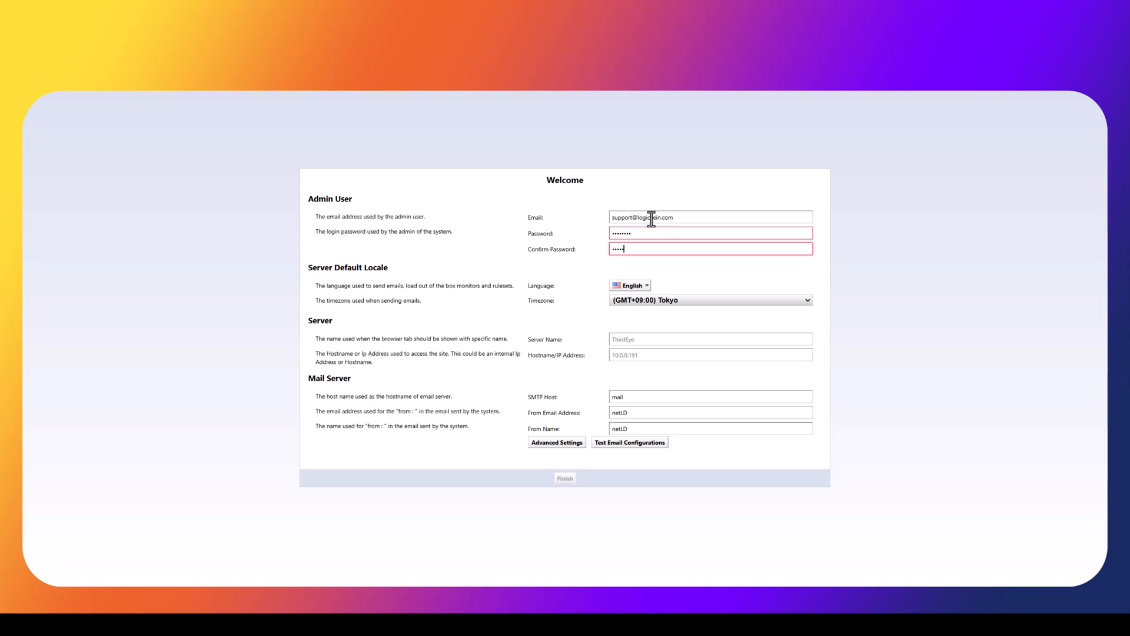
key(Tab)
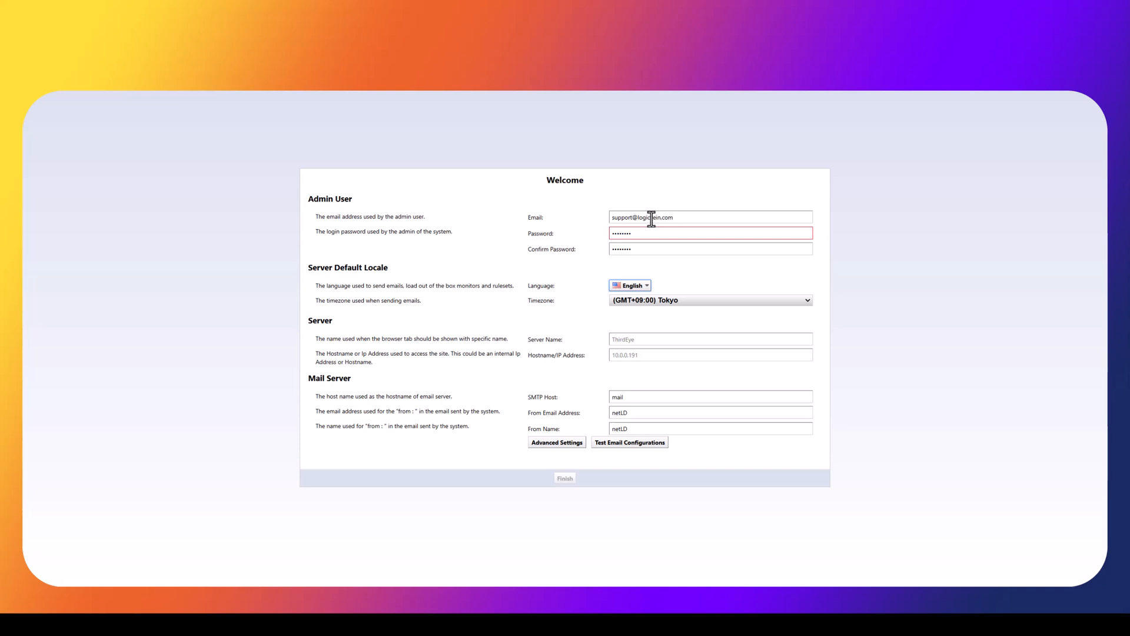
Choose (GMT-05:00) Eastern Time - Toronto as timezone and review the Server Name and Hostname/IP fields
click(660, 300)
scroll(698, 374, up, 10)
scroll(697, 384, up, 3)
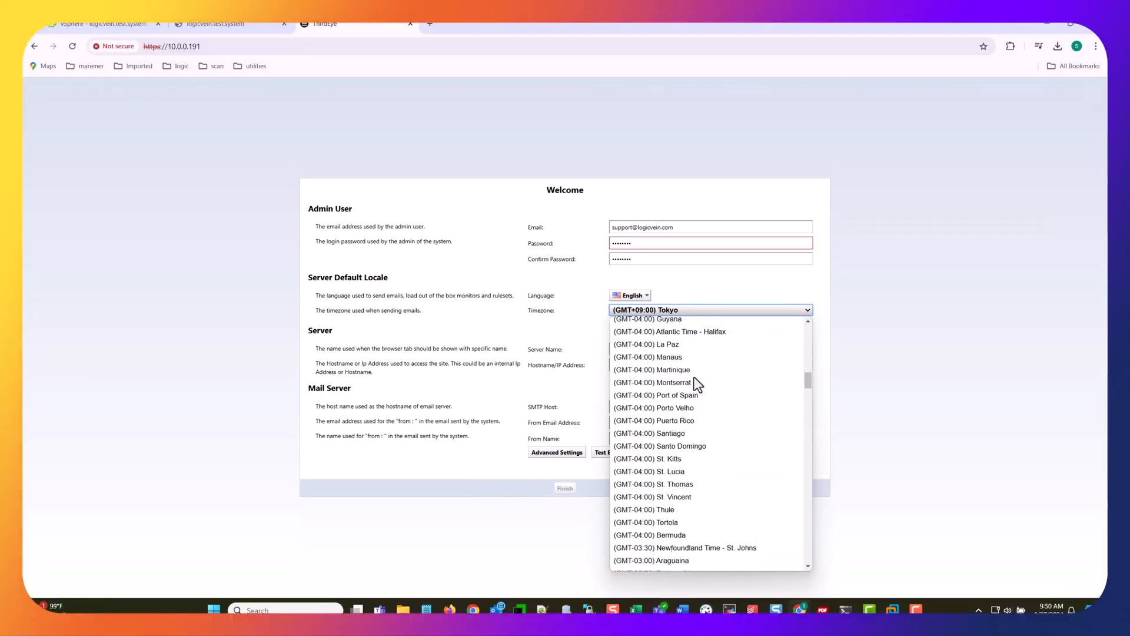
scroll(698, 384, up, 3)
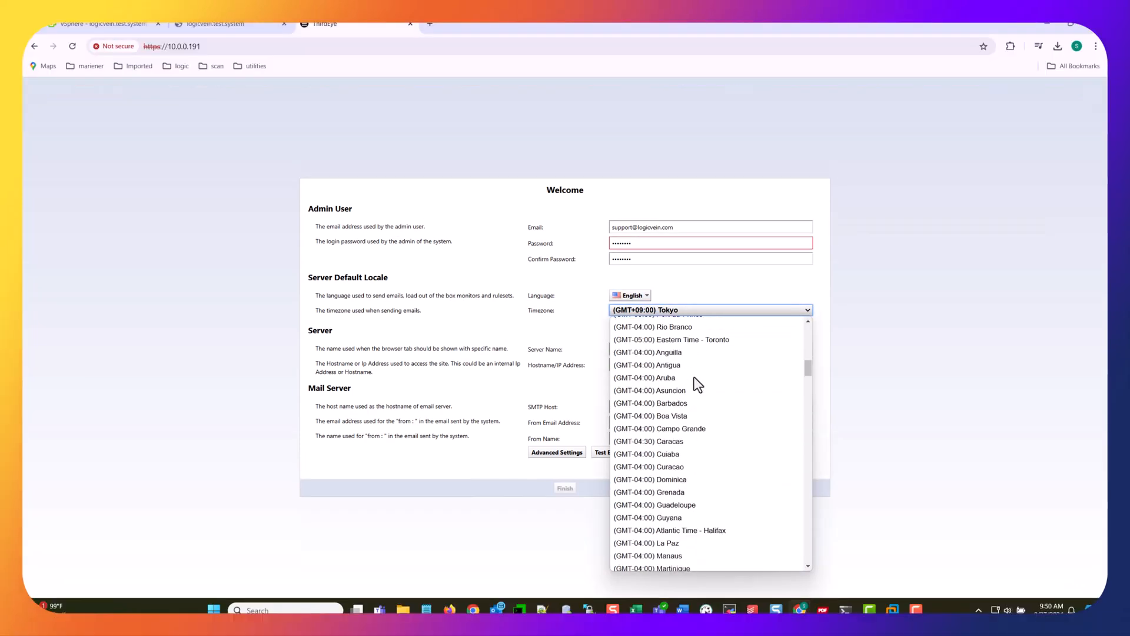
click(680, 341)
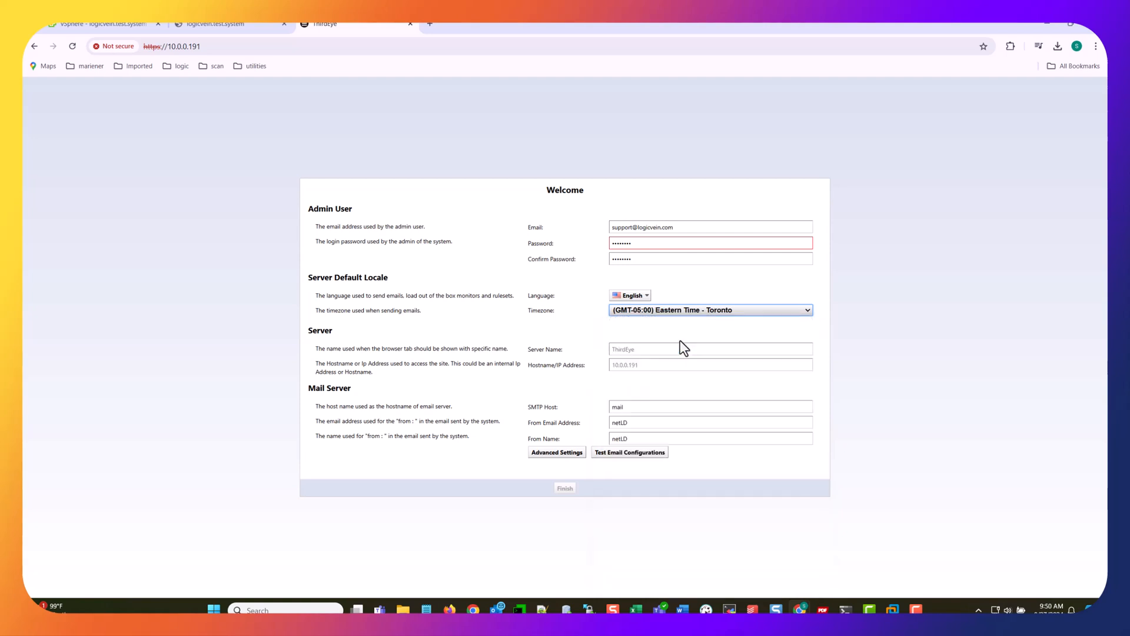
click(674, 353)
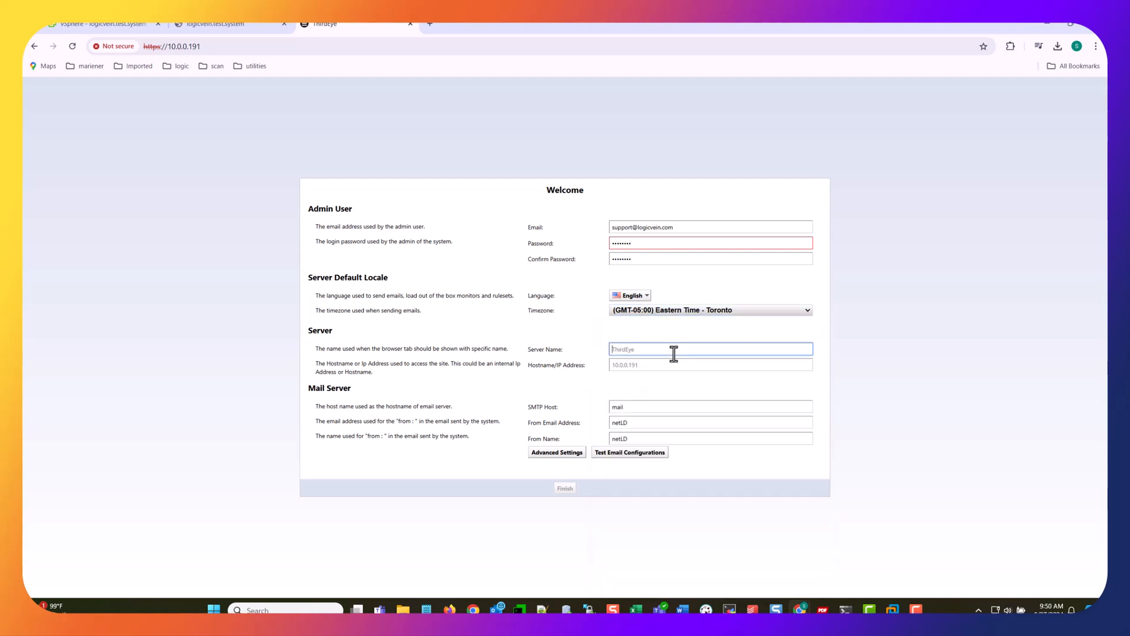
click(676, 367)
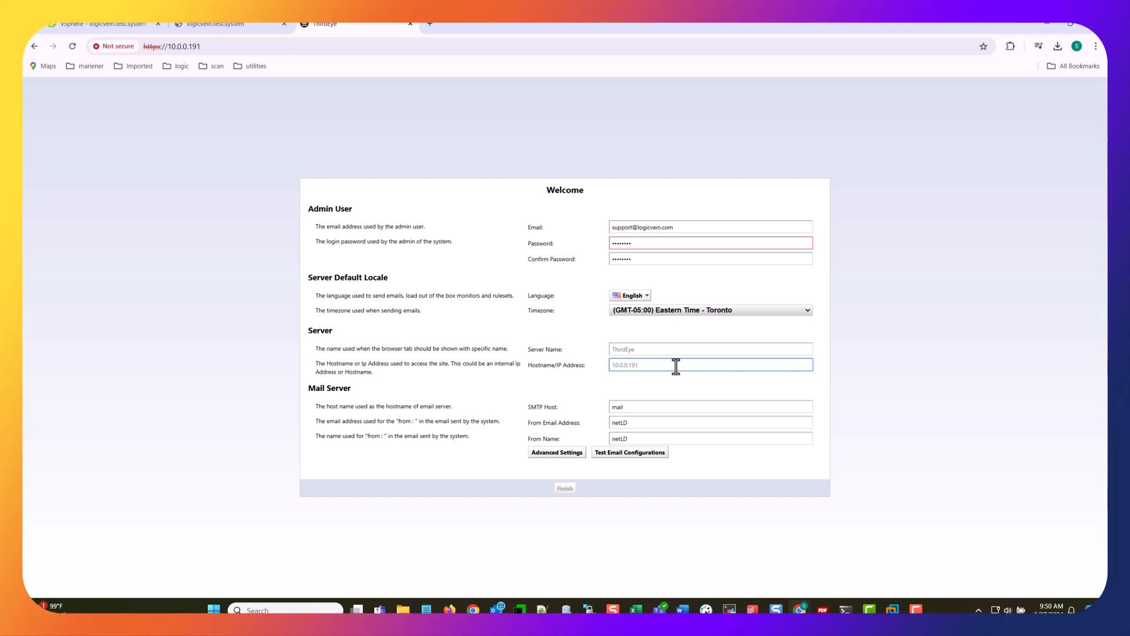
click(556, 451)
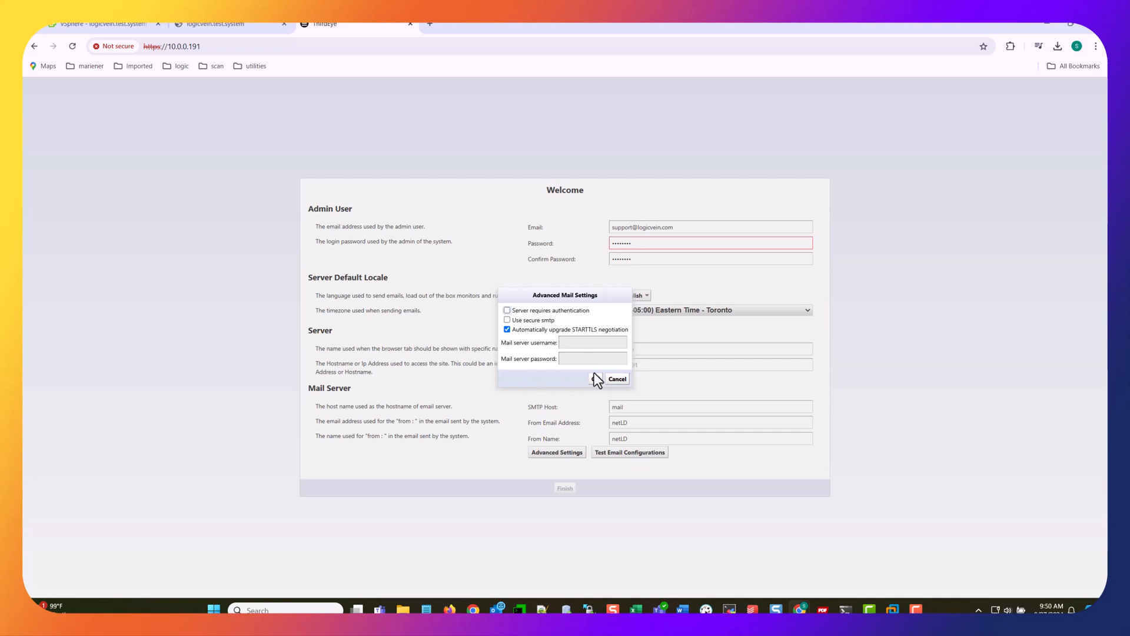
click(617, 379)
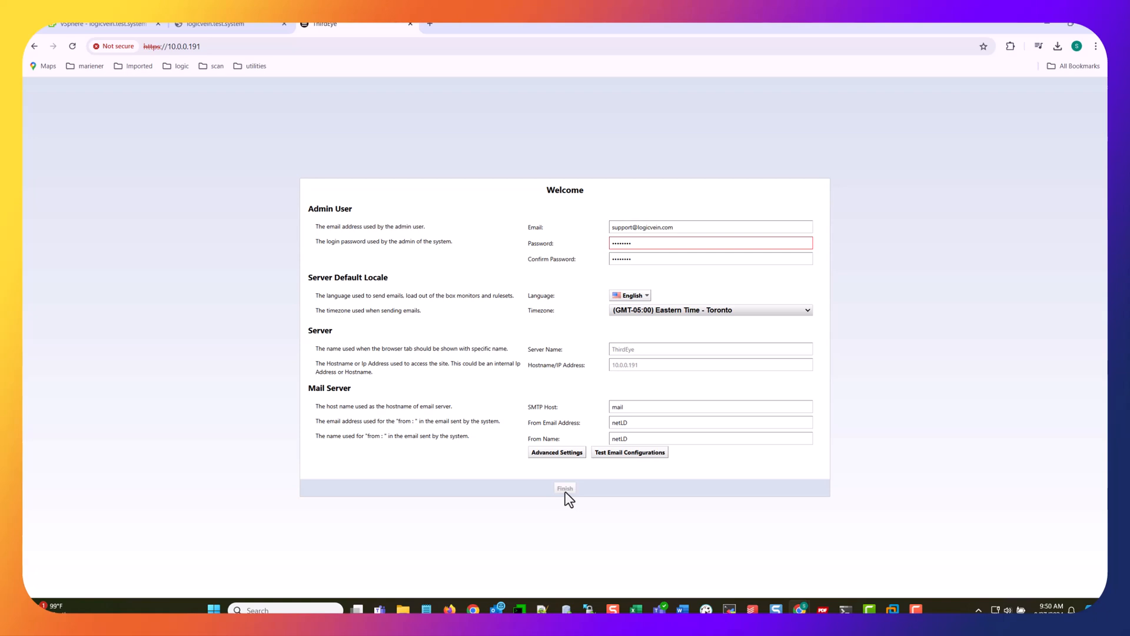
Overwrite the admin password with a new one and re-enter it in Confirm Password
double_click(649, 243)
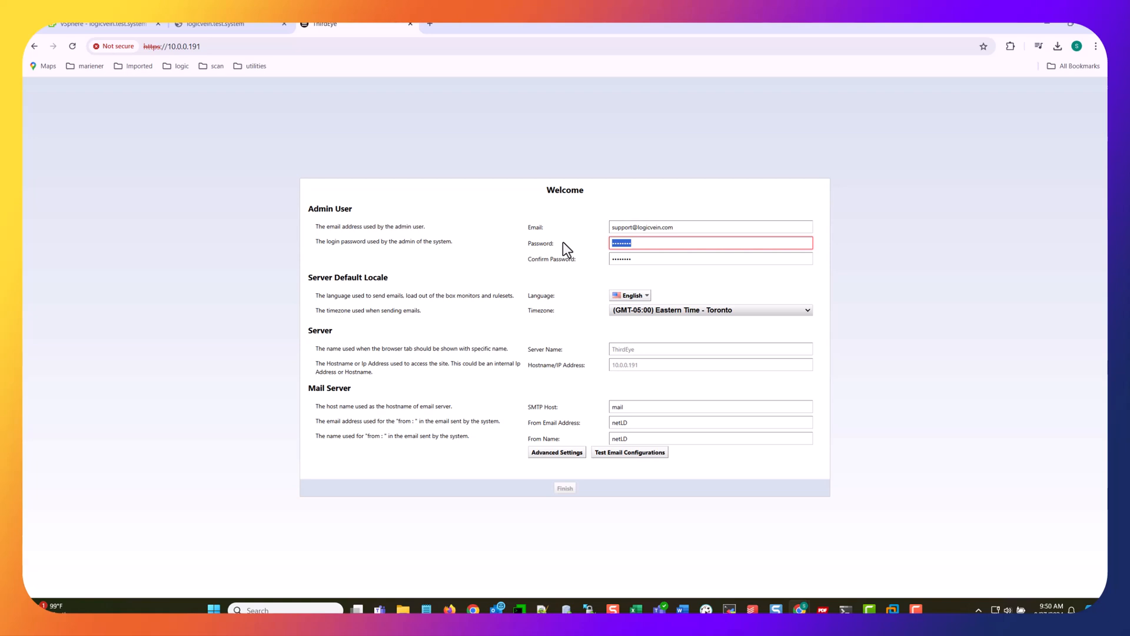
text(********)
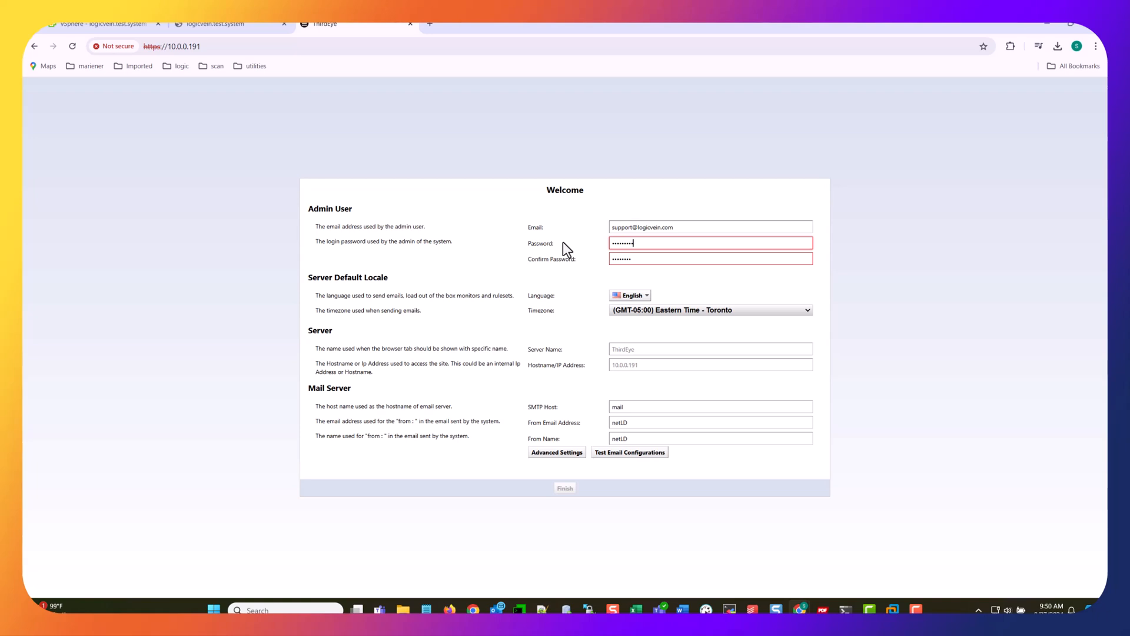
text(****)
key(Tab)
text(********)
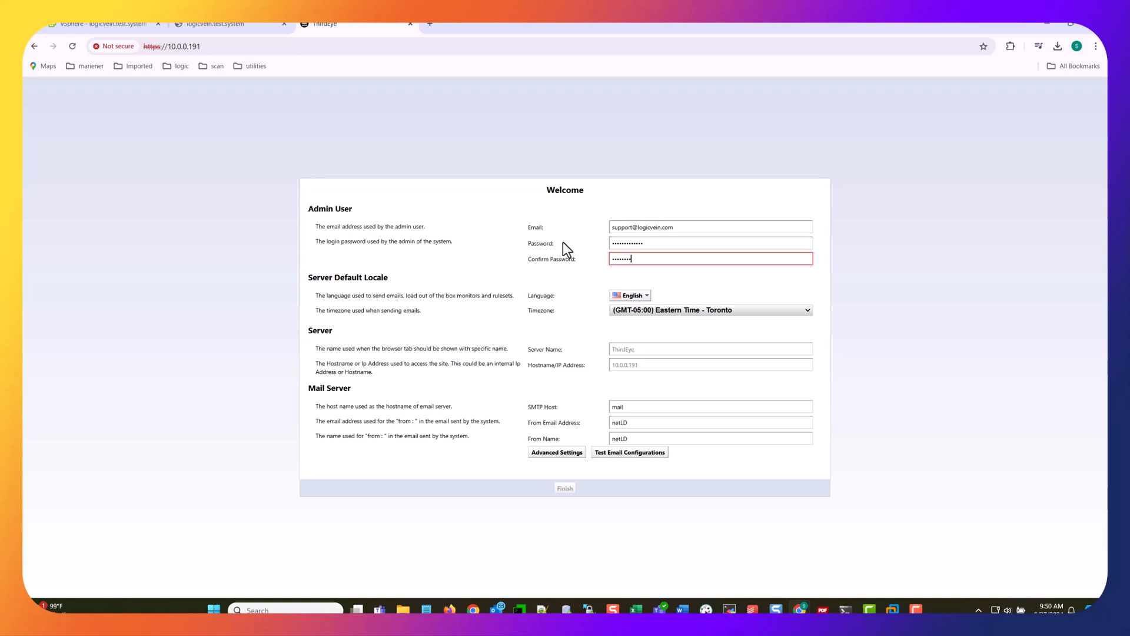
text(**)
click(746, 291)
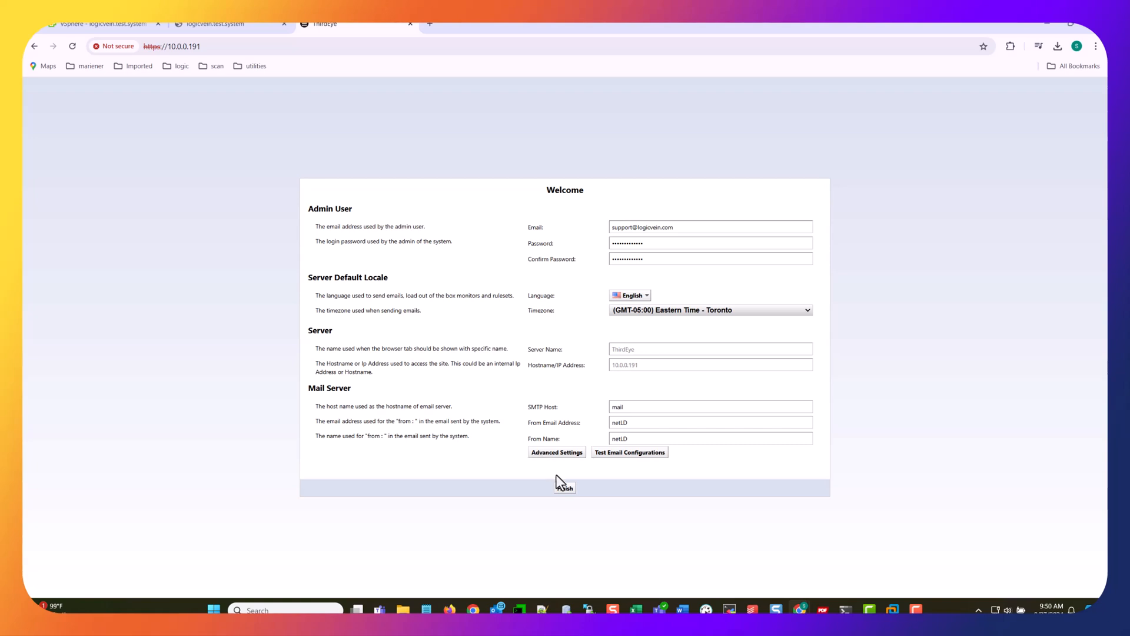
Finish the initial setup and enter admin as the username on the ThirdEye Suite login page
click(564, 487)
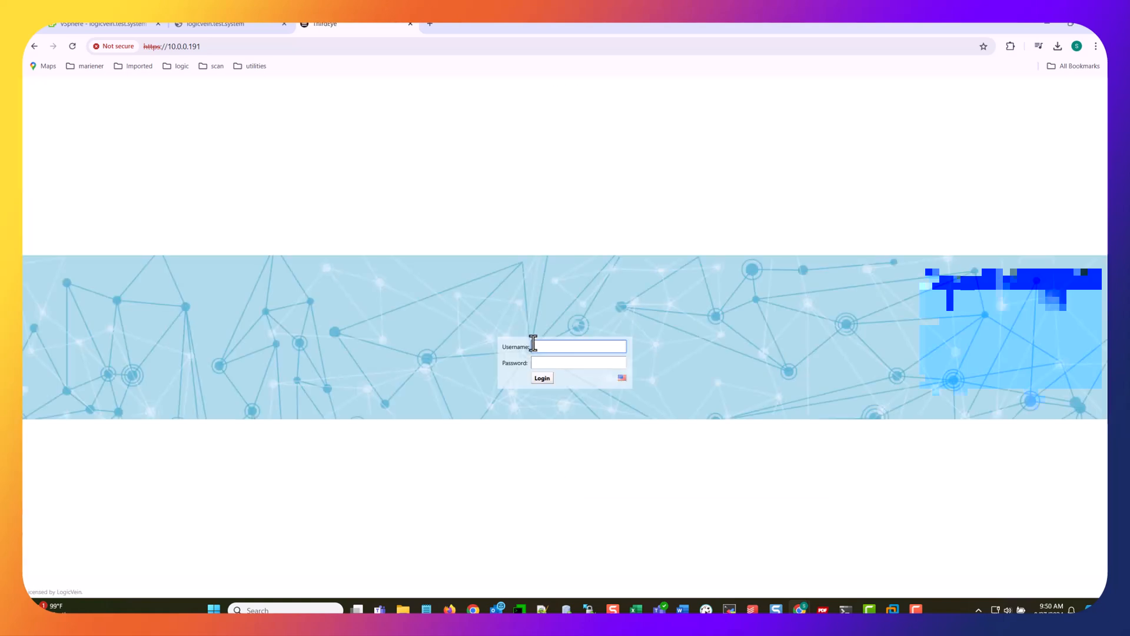
click(564, 348)
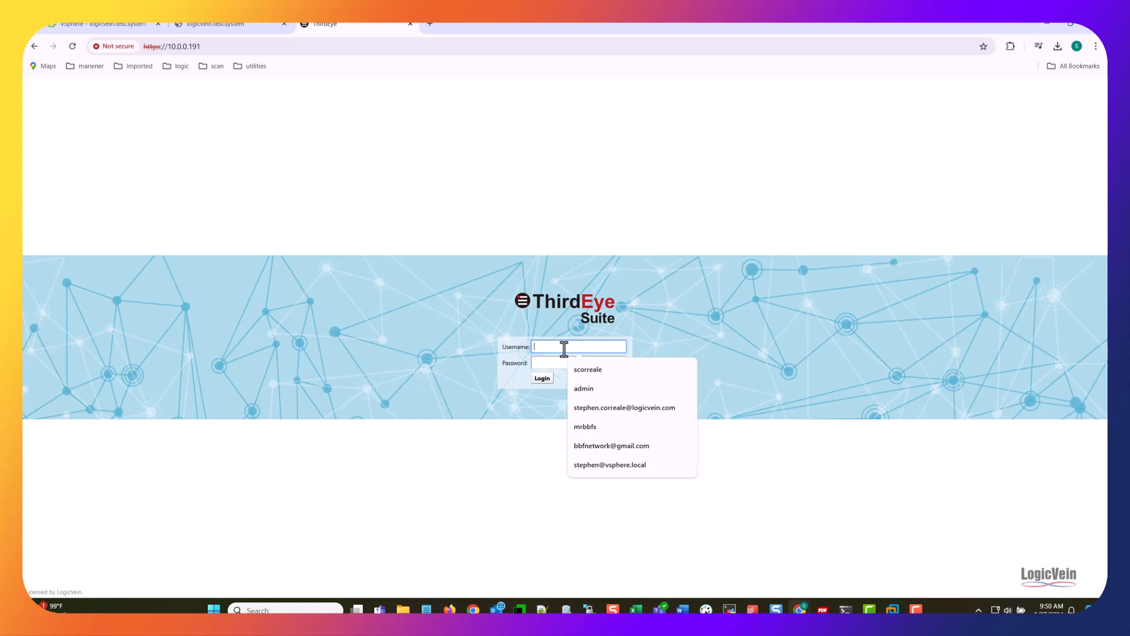
text(admin)
key(Tab)
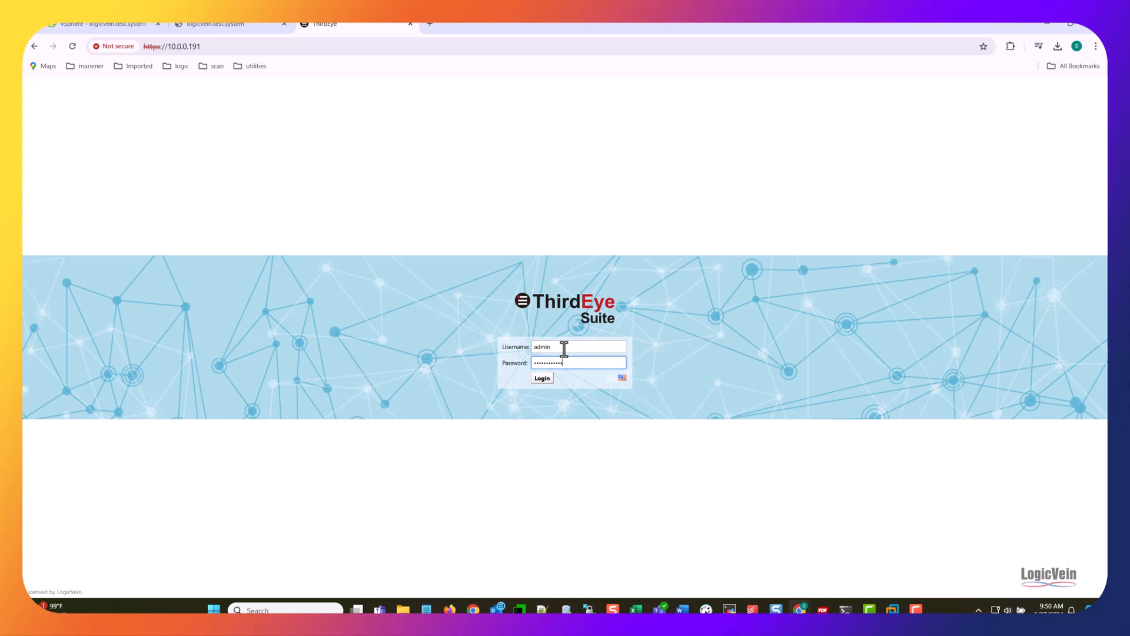
Submit the admin sign-in, then clear and re-enter the password after it is rejected
key(Return)
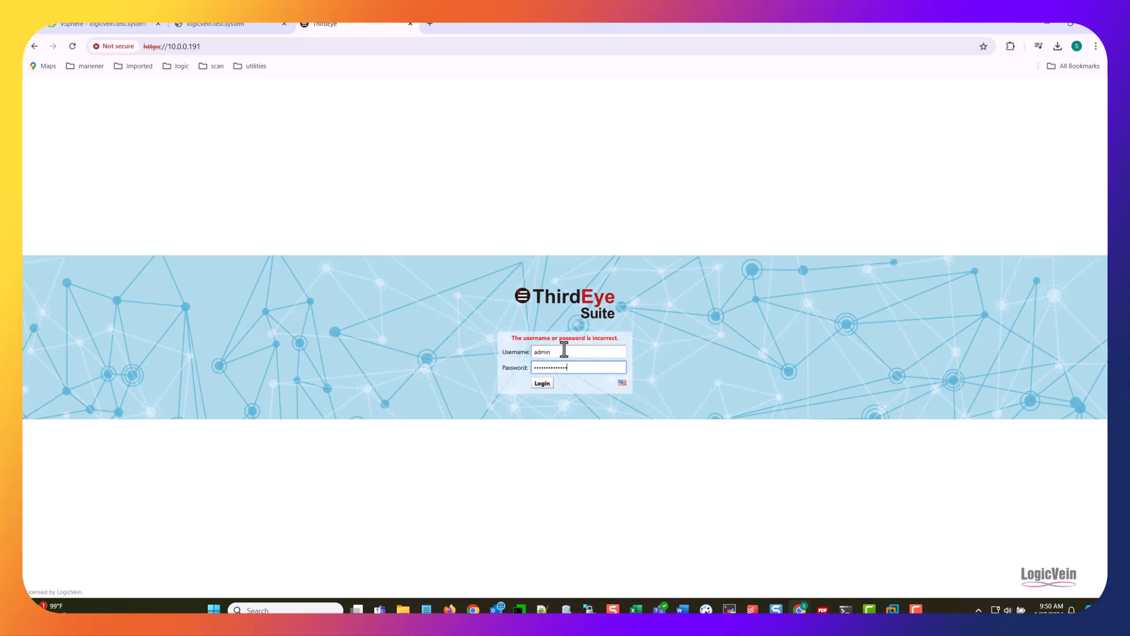
key(BackSpace)
key(BackSpace)
key(BackSpace)
key(BackSpace)
key(BackSpace)
key(BackSpace)
key(BackSpace)
key(BackSpace)
key(BackSpace)
key(BackSpace)
text(••••••)
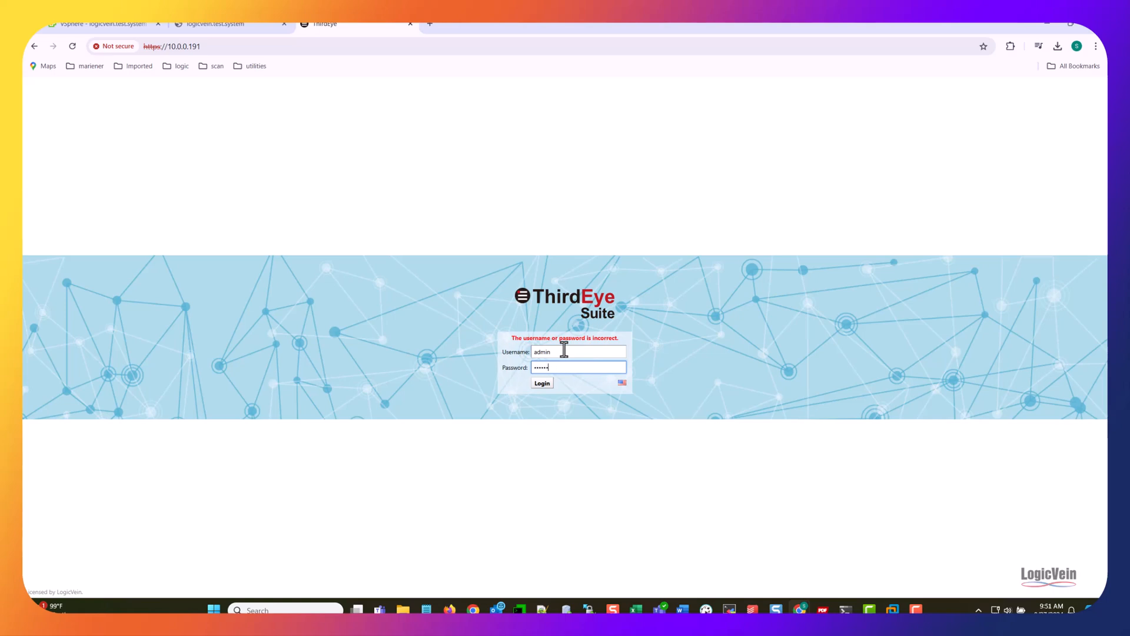